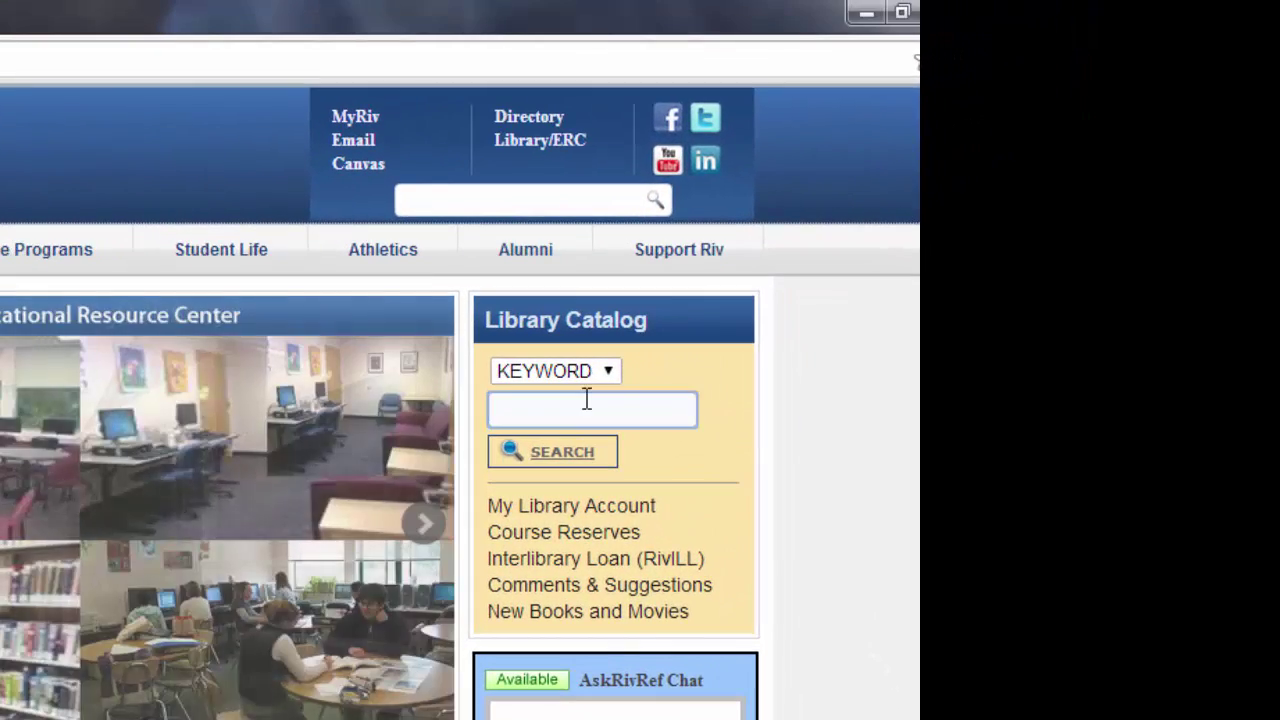
Run a library catalog keyword search for 'Nursing Theorists portraits of Excellence'
click(587, 405)
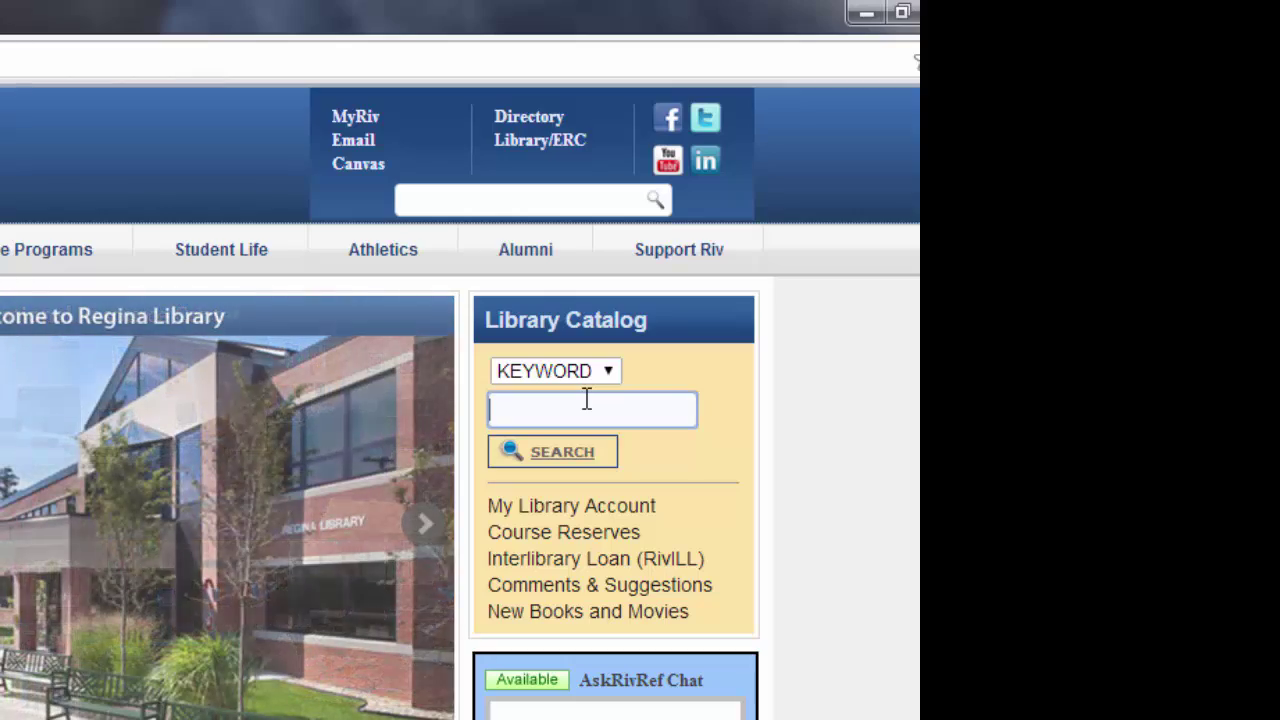
text(Nursing Theorists portraits of Excellence)
click(553, 452)
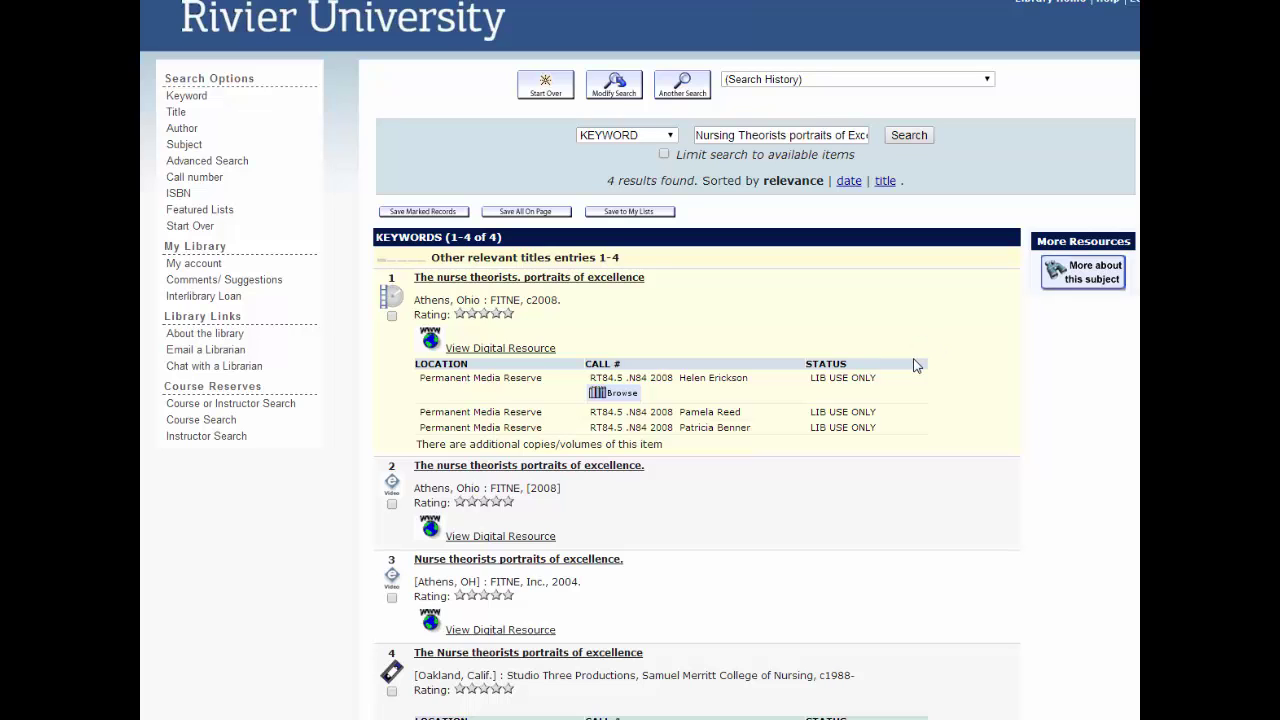
View the first video's digital resource and scroll through its fitne page
click(505, 348)
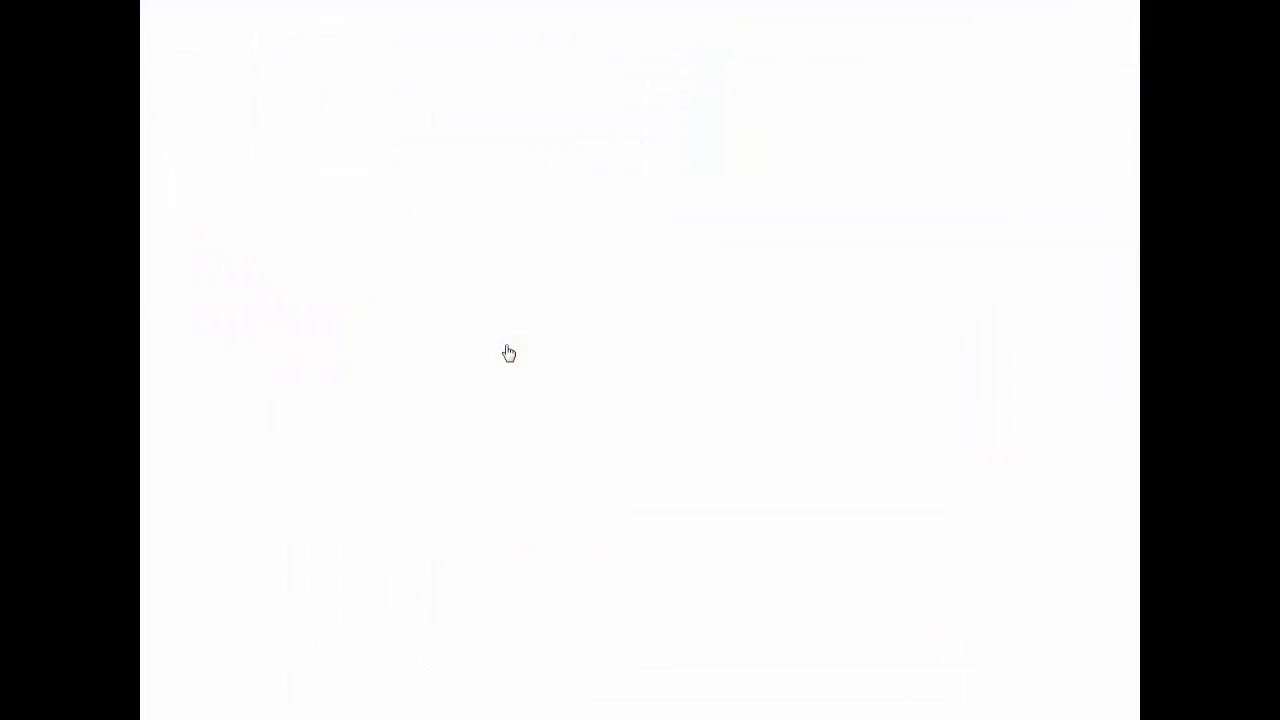
scroll(505, 351, down, 2)
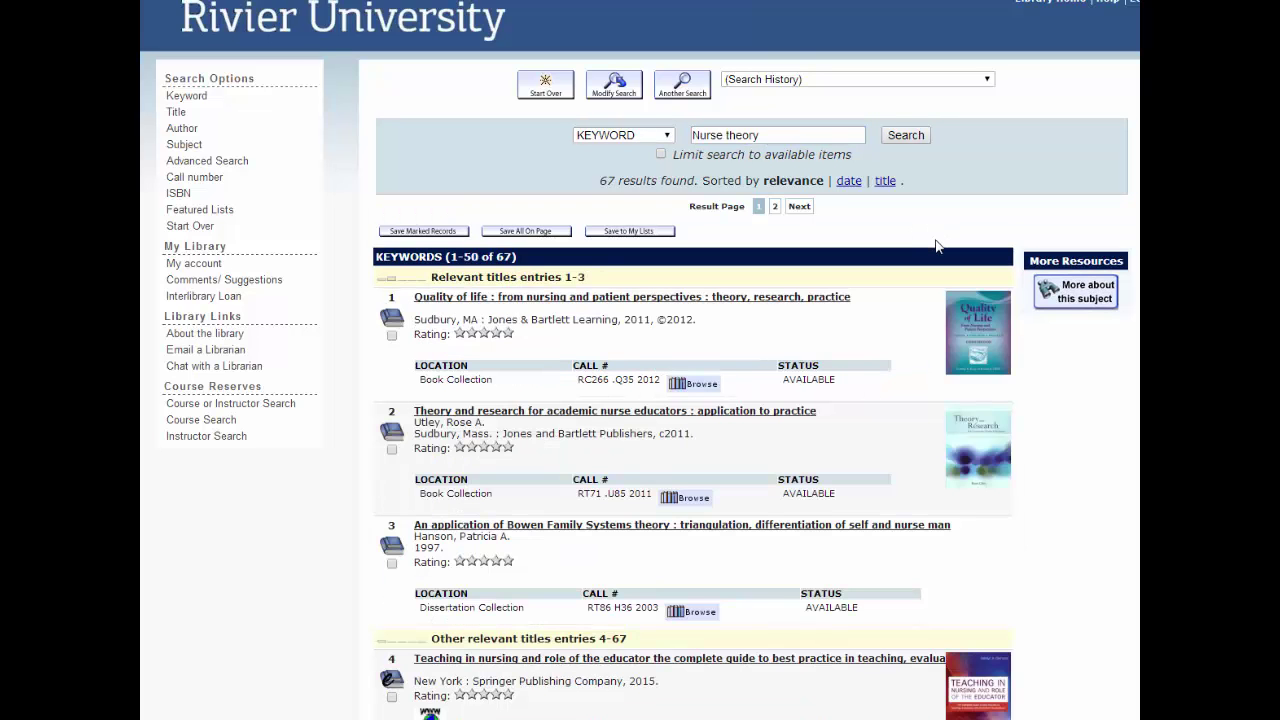
Check the first book's call number, browse the Nurse theory results, then return to Library Home
drag(576, 380, 663, 381)
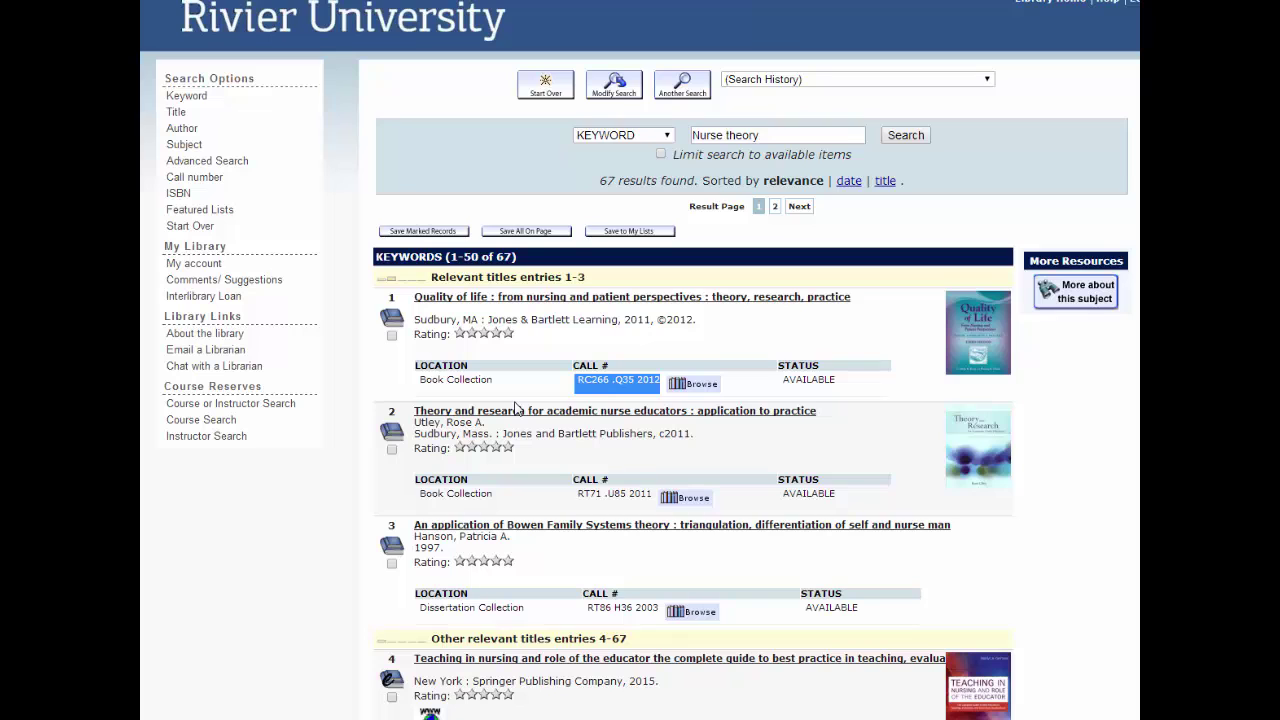
click(357, 553)
scroll(380, 545, down, 3)
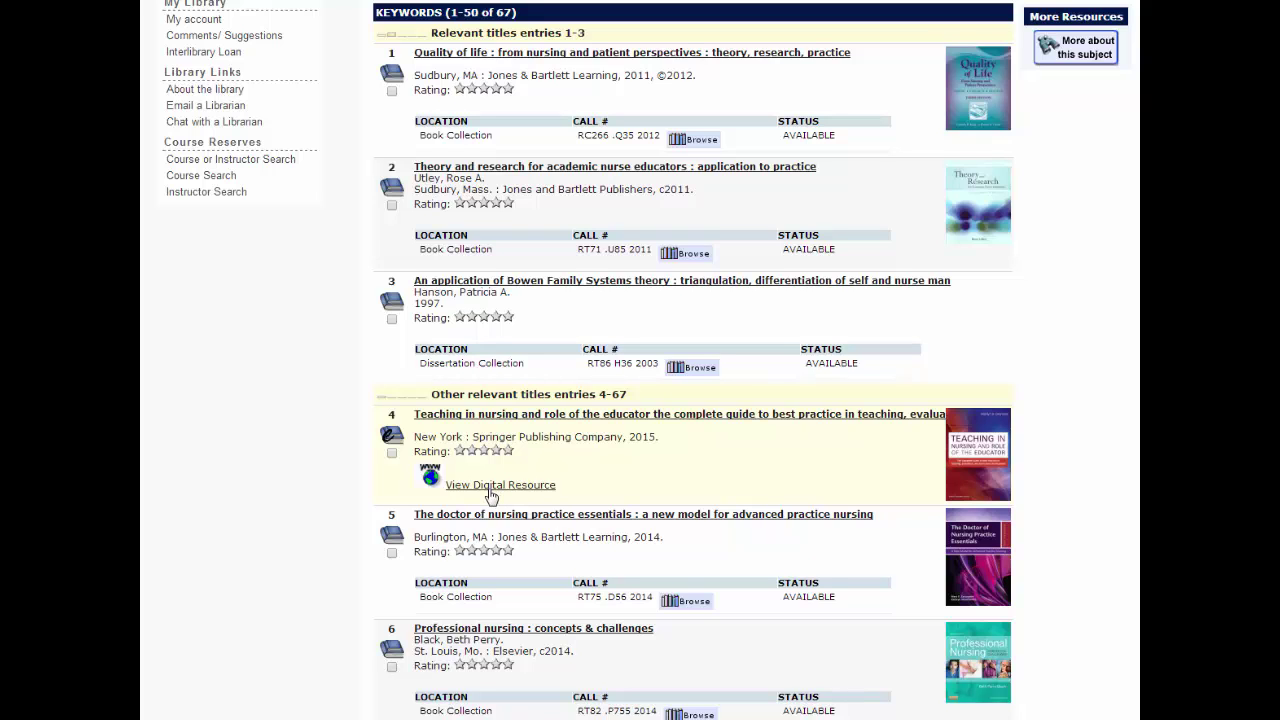
scroll(354, 580, up, 3)
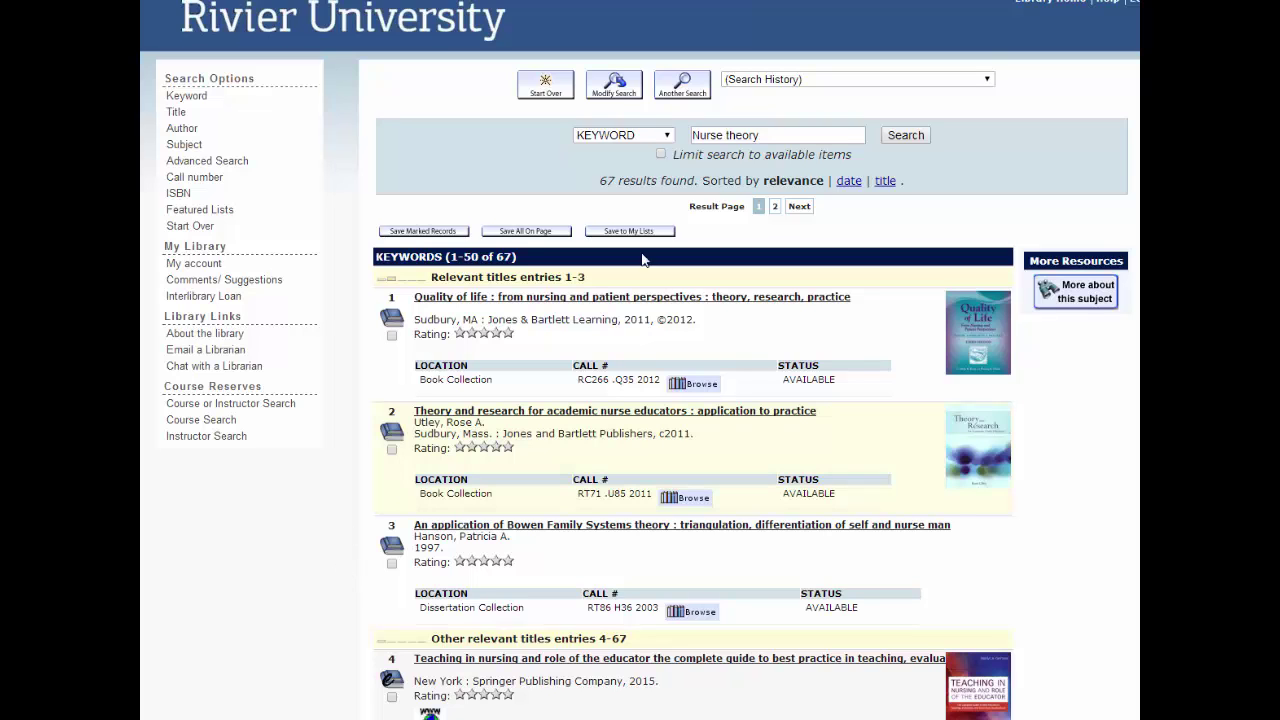
click(1040, 3)
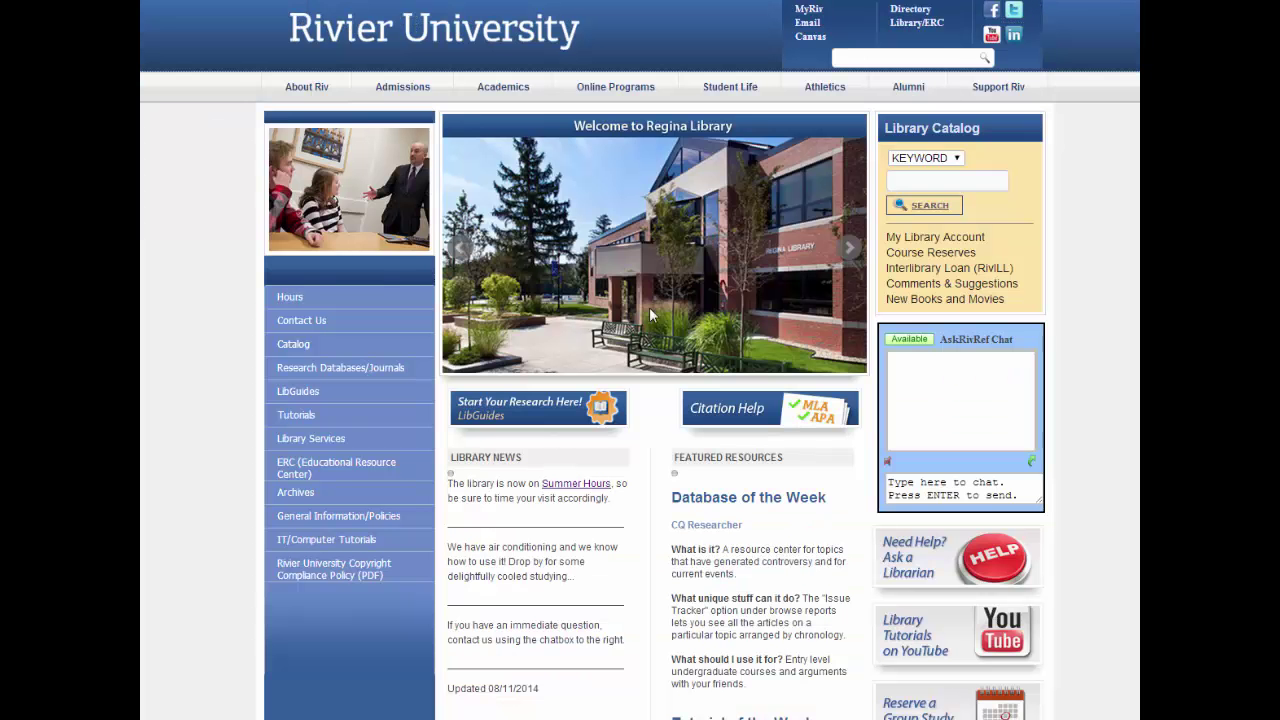
Go to Research Databases by subject and jump to the Nursing & Medicine list
click(380, 371)
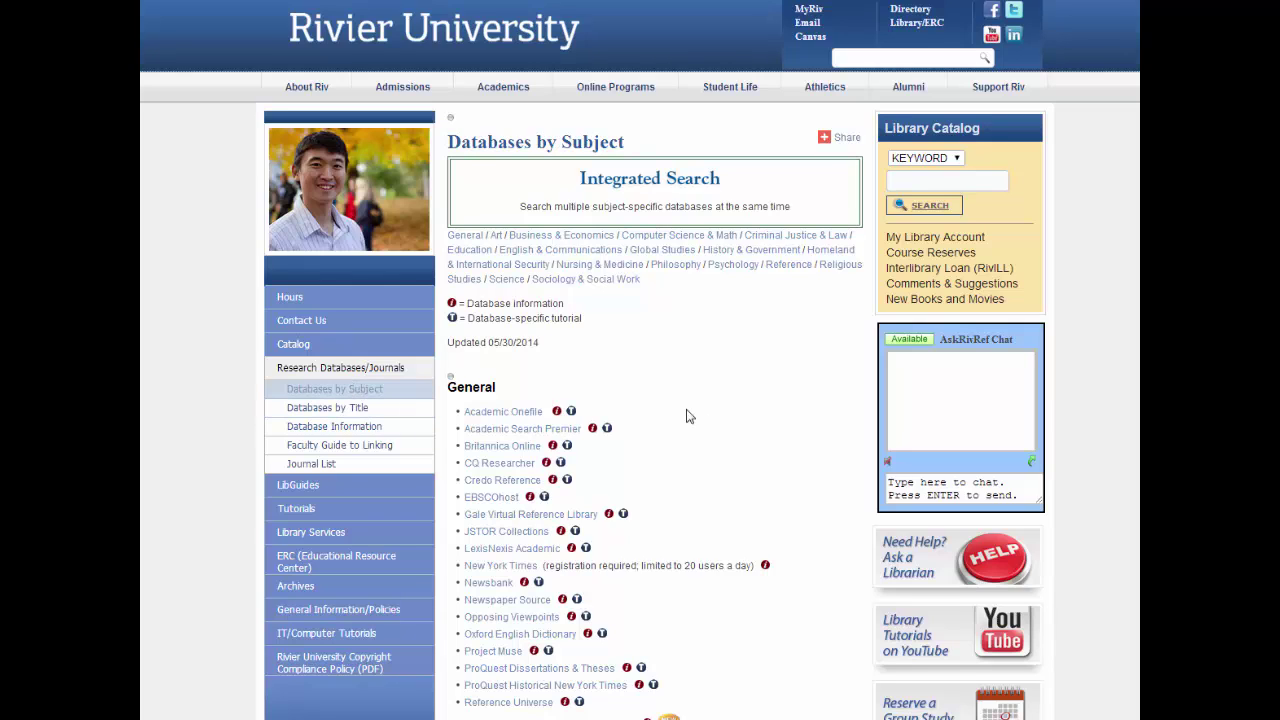
click(614, 265)
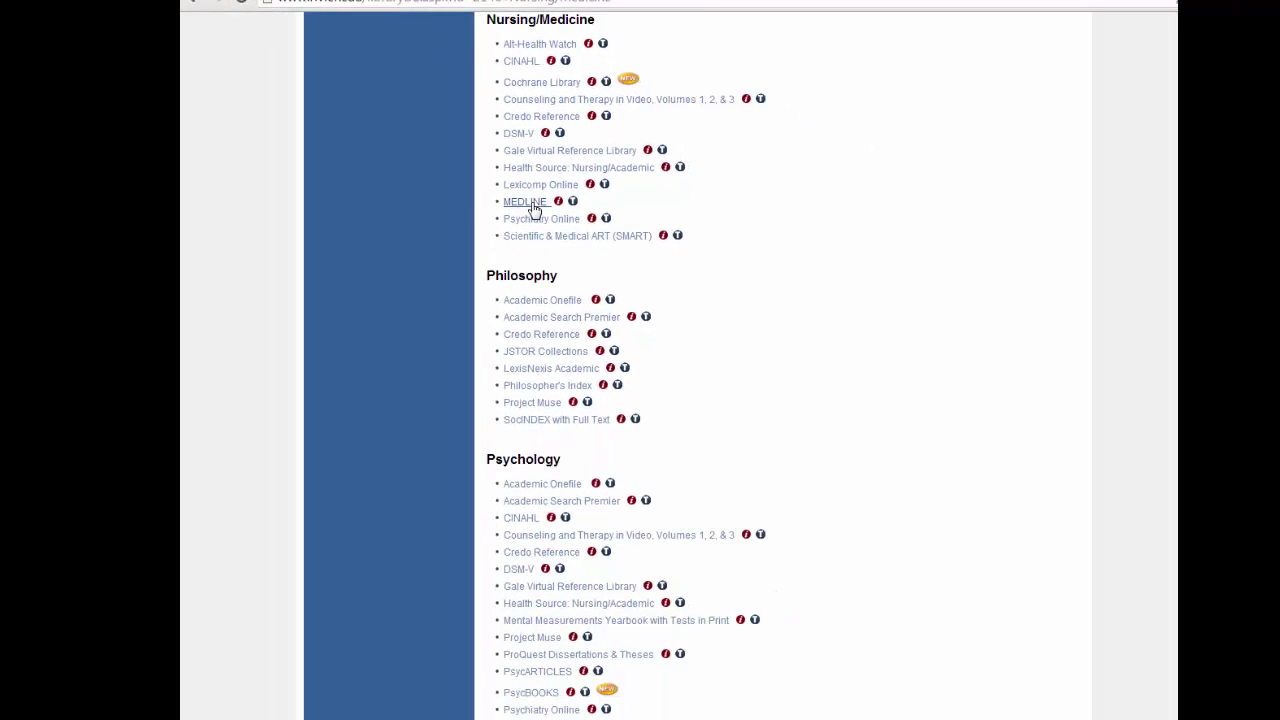
Open MEDLINE from the Nursing/Medicine database list
click(531, 204)
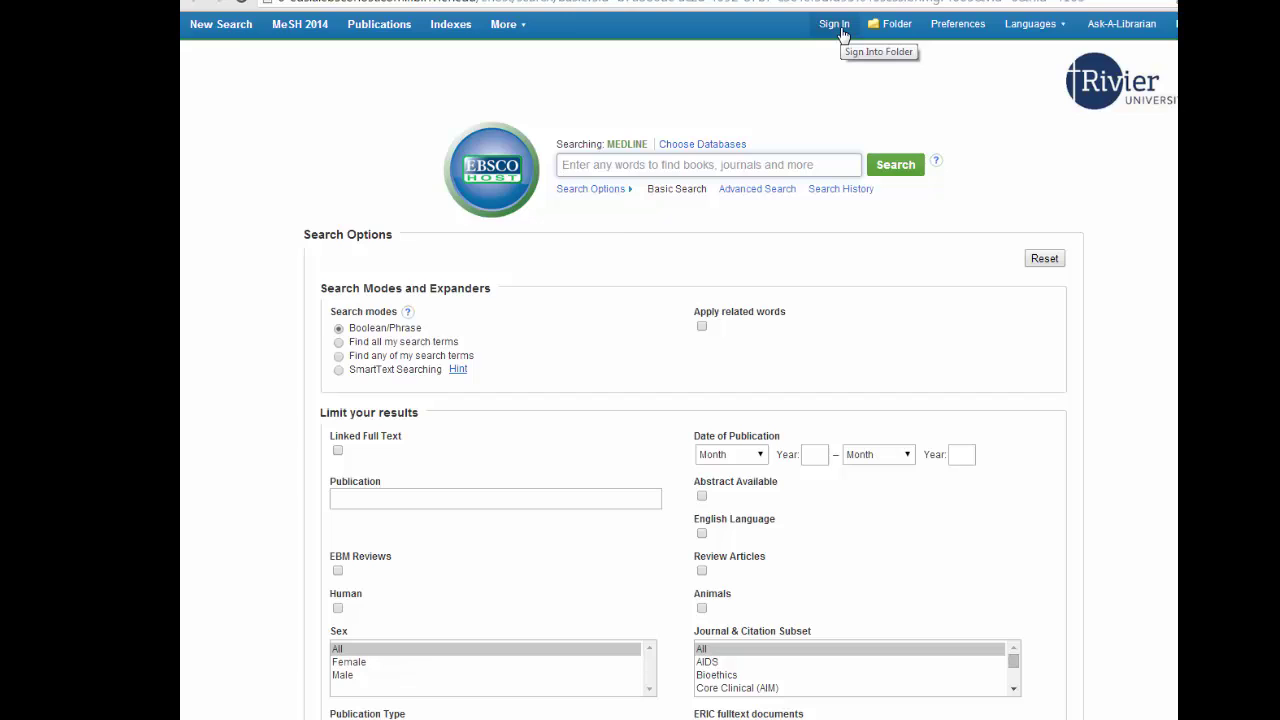
click(835, 24)
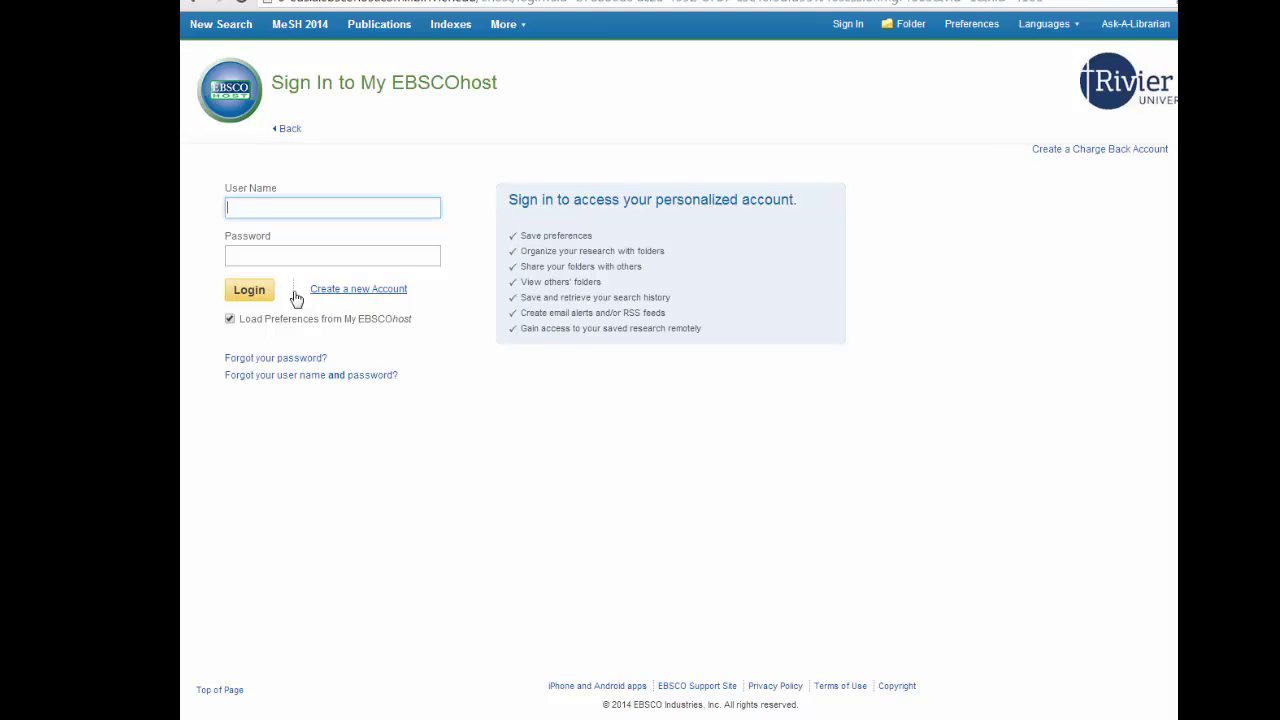
click(358, 289)
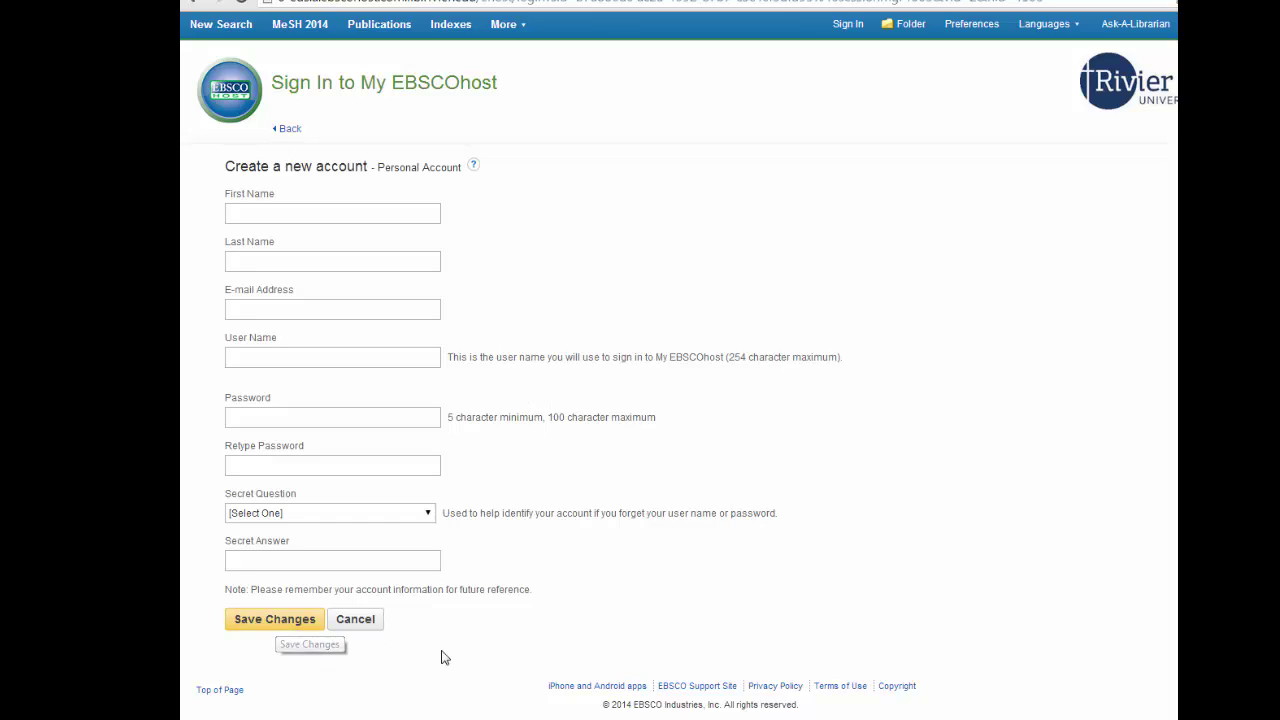
click(287, 130)
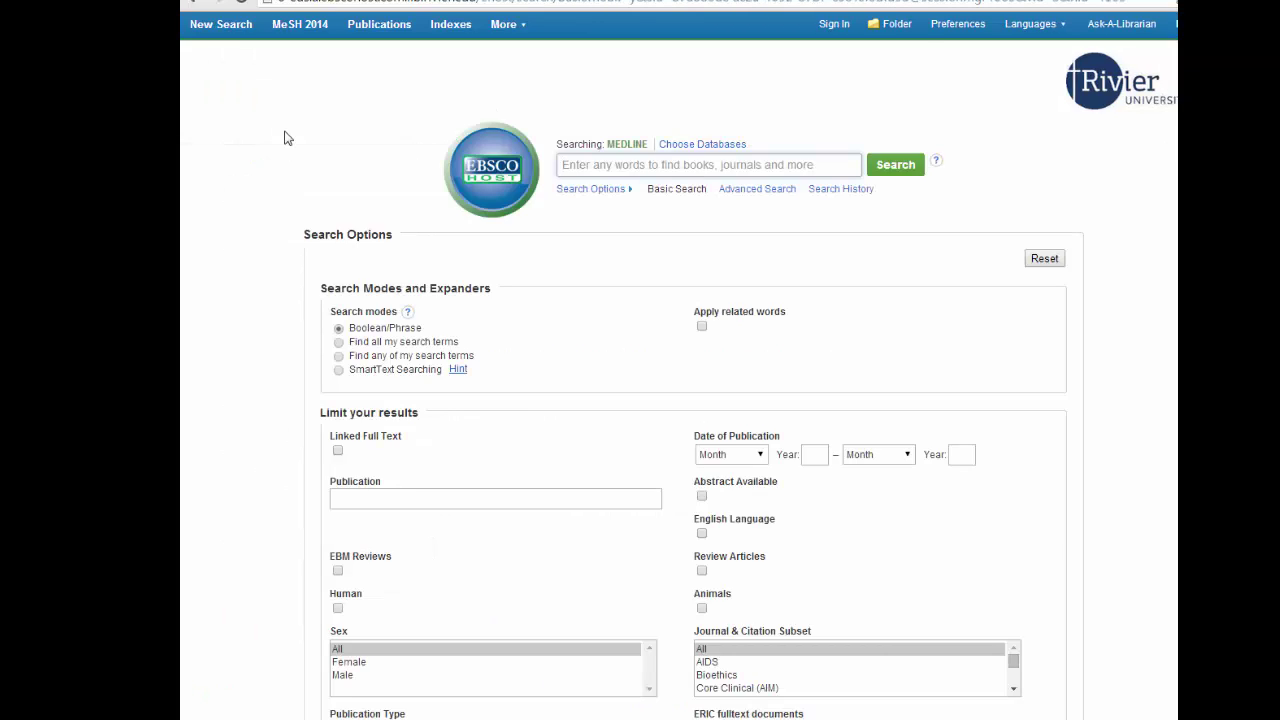
Sign in to the personal EBSCOhost account and bring up Choose Databases
click(834, 23)
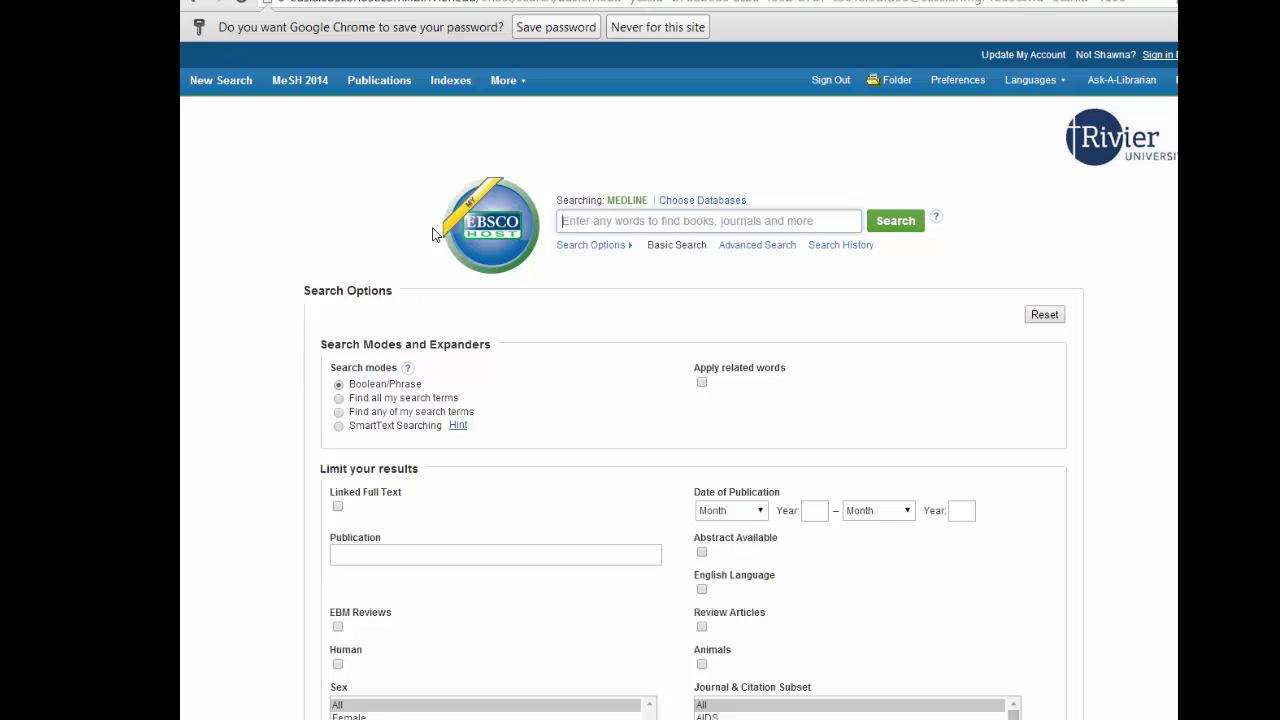
click(690, 201)
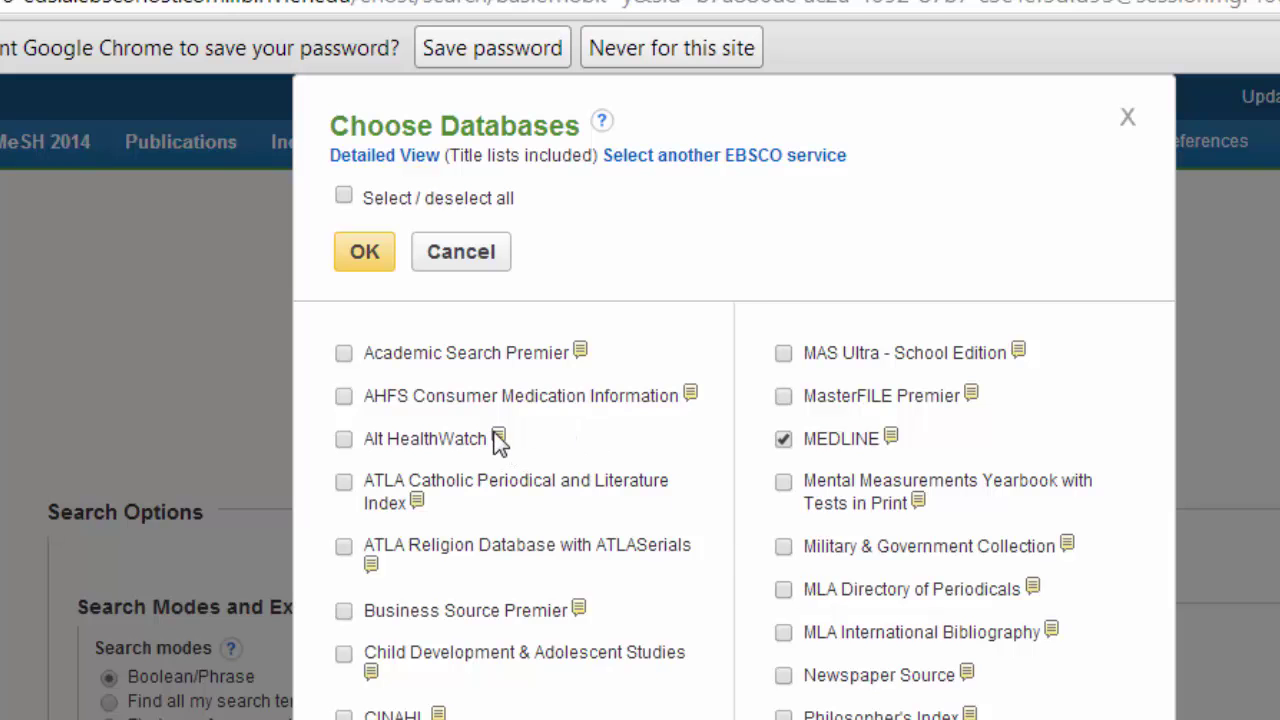
Add Alt HealthWatch, CINAHL and Health Source: Nursing/Academic Edition to MEDLINE, then show all
mouse_move(498, 440)
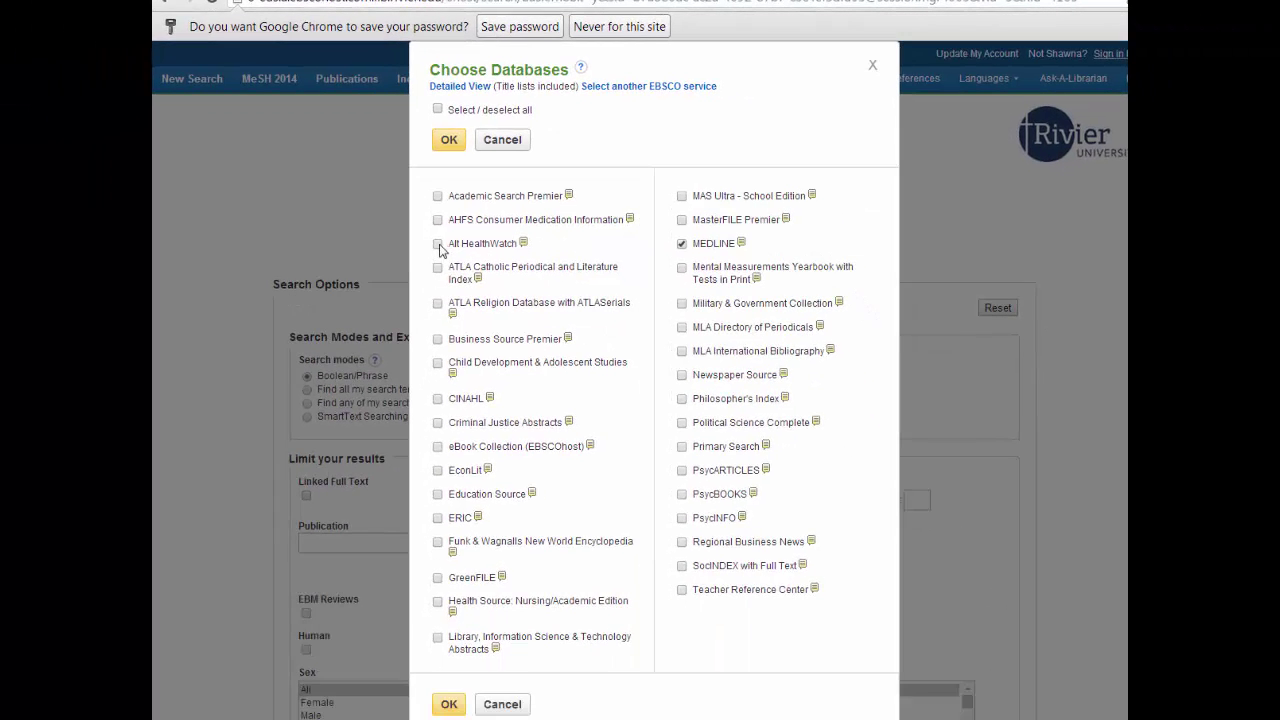
click(439, 245)
click(438, 399)
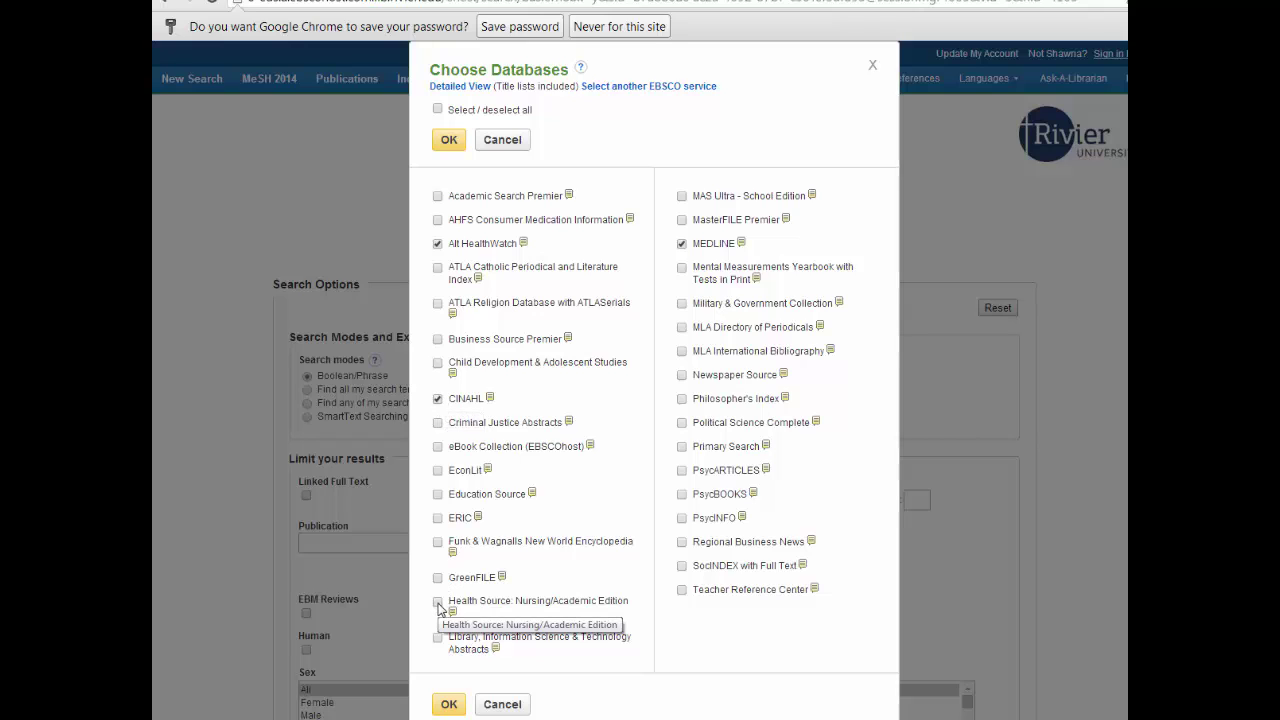
click(438, 603)
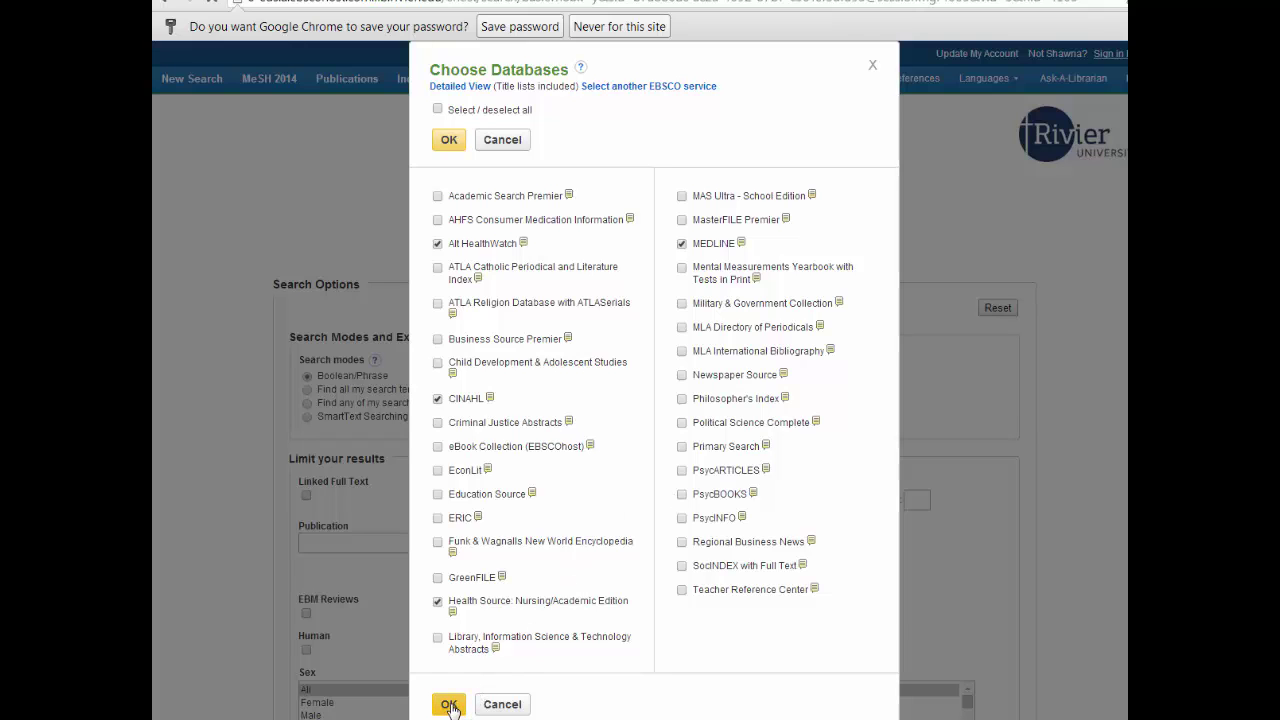
click(449, 705)
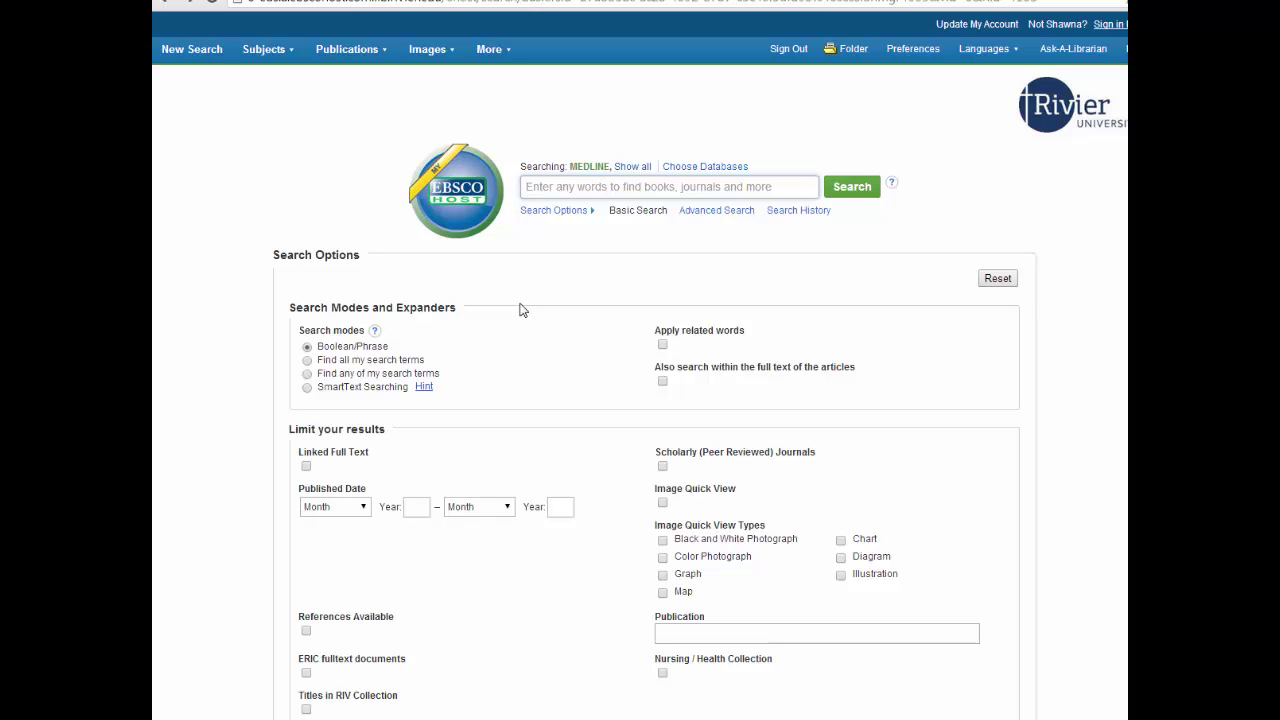
click(632, 166)
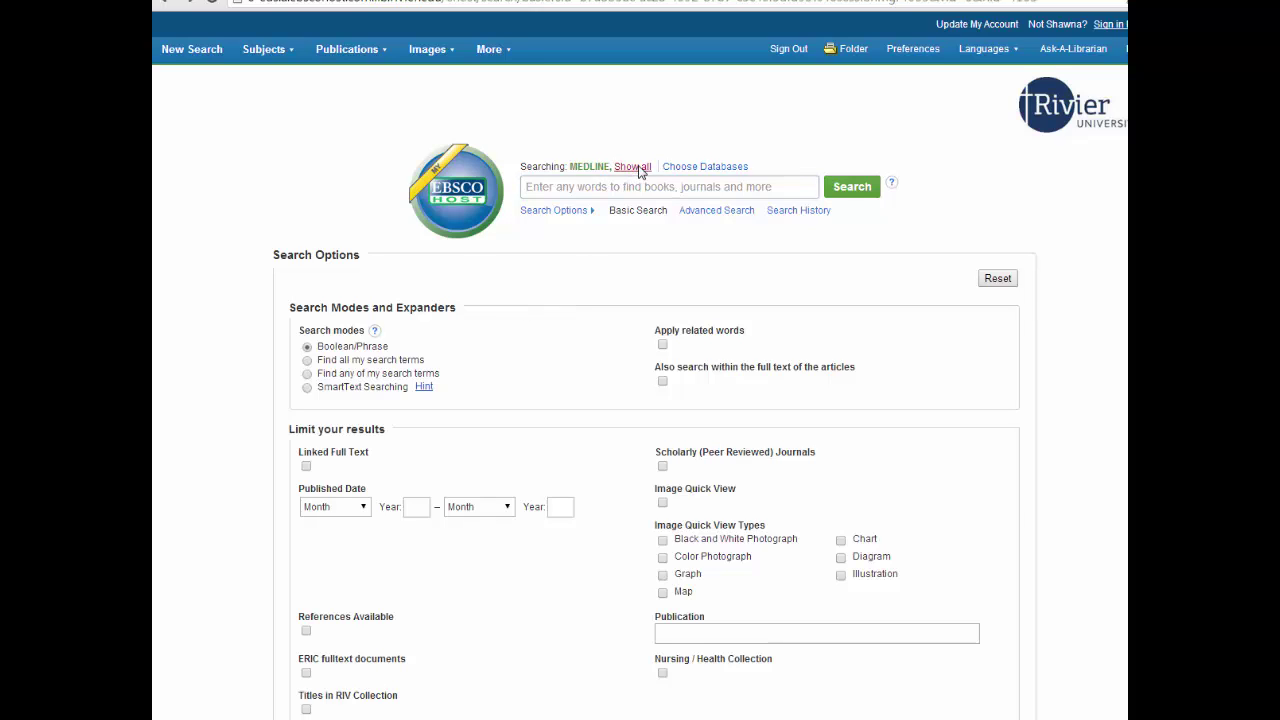
Search the selected databases for "self-care deficit" and "nursing theor*"
click(629, 199)
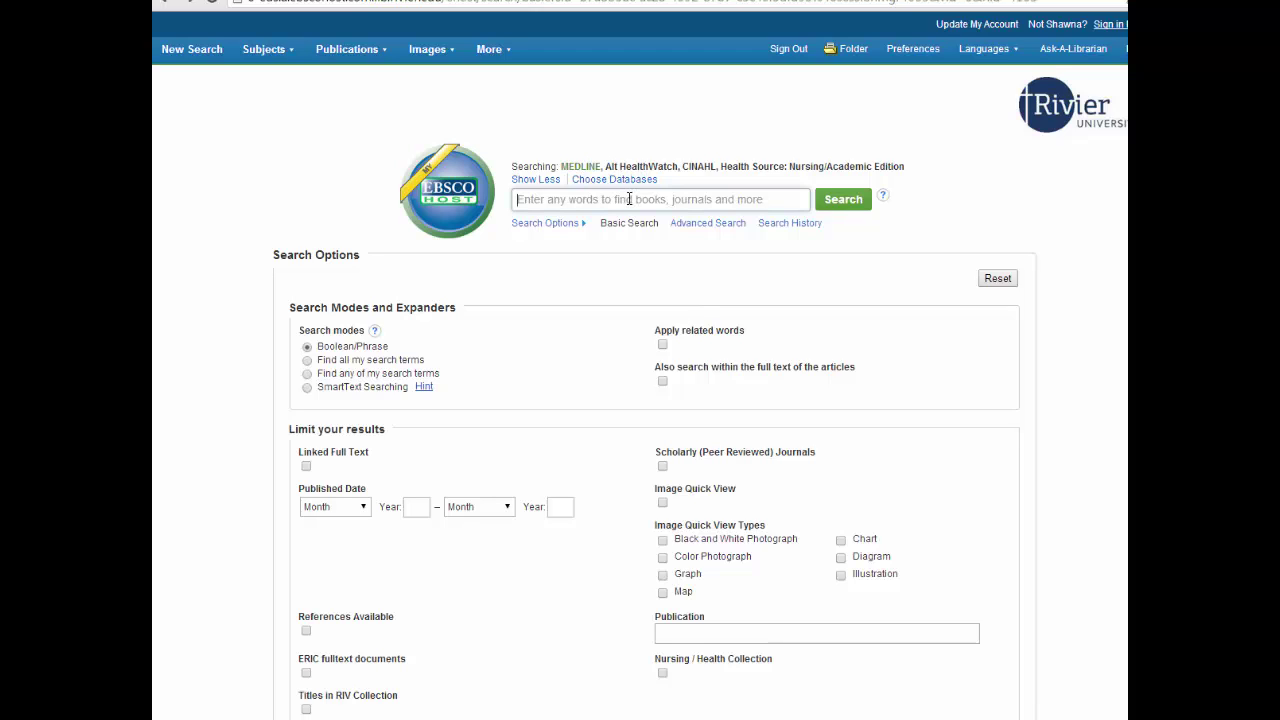
text("self-care deficit" and "nursing theor*")
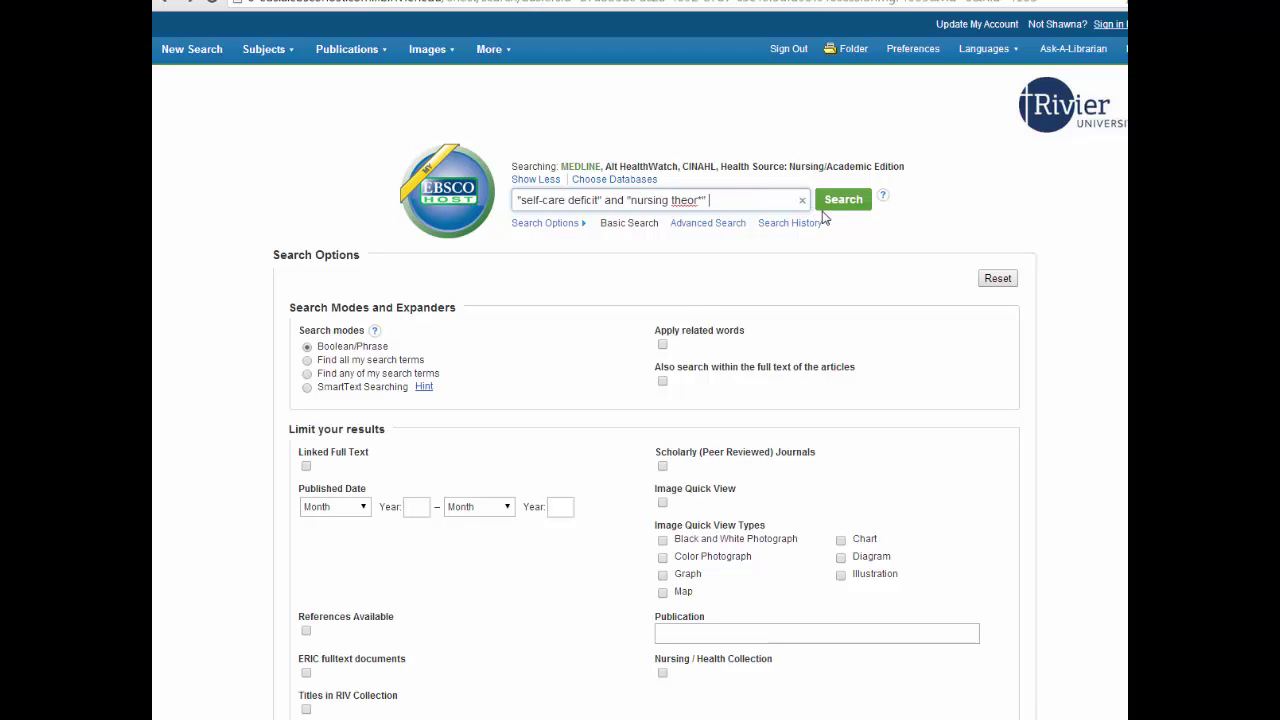
click(727, 334)
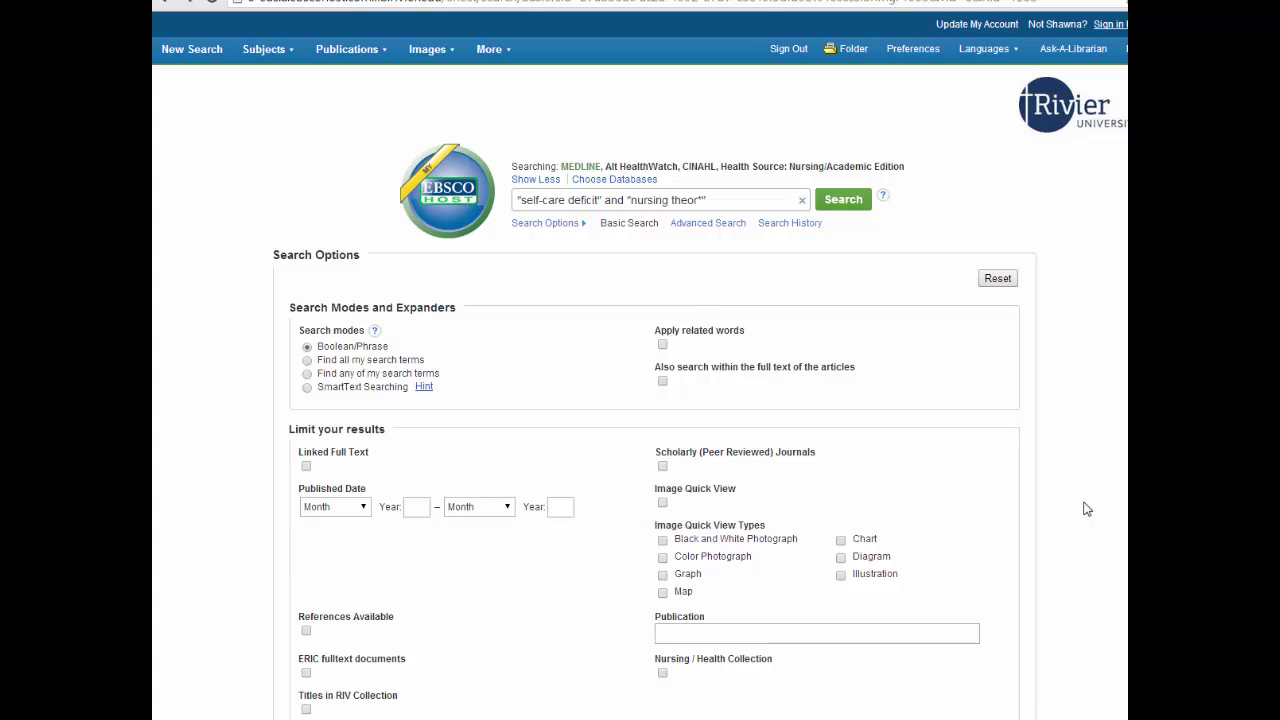
click(835, 203)
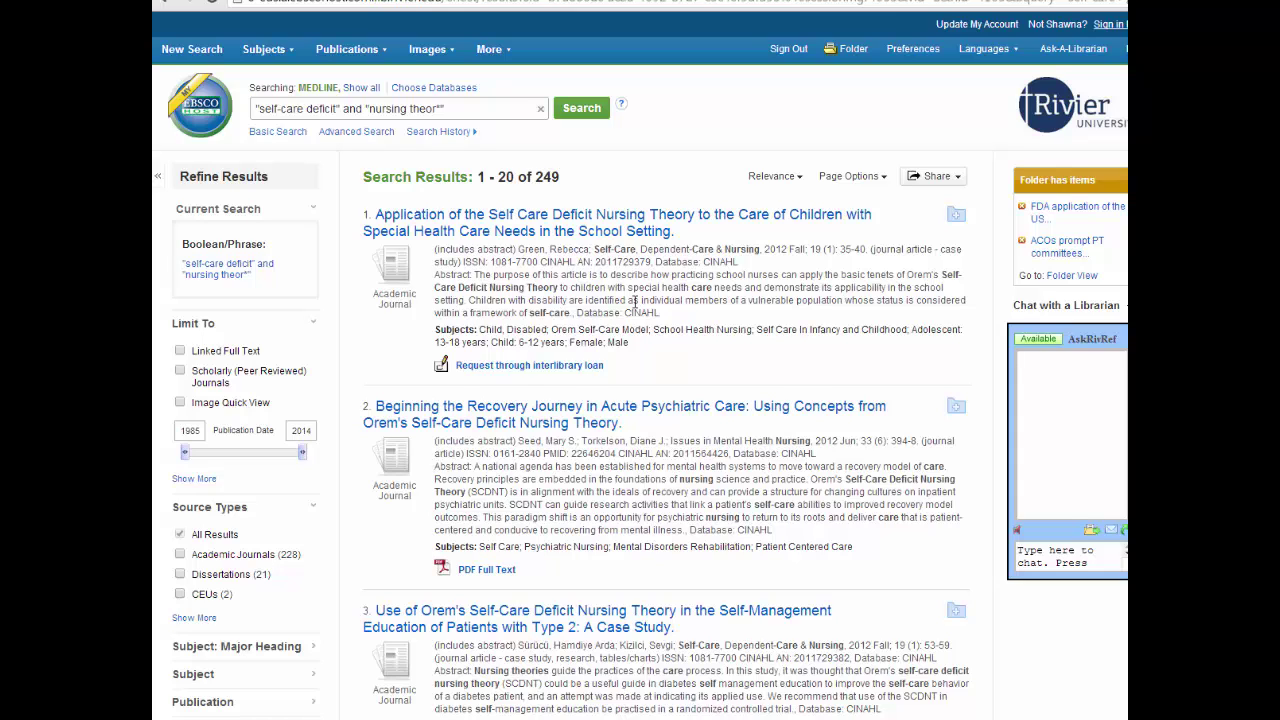
Tick Scholarly (Peer Reviewed) Journals under Limit To, narrowing results to 134
click(181, 371)
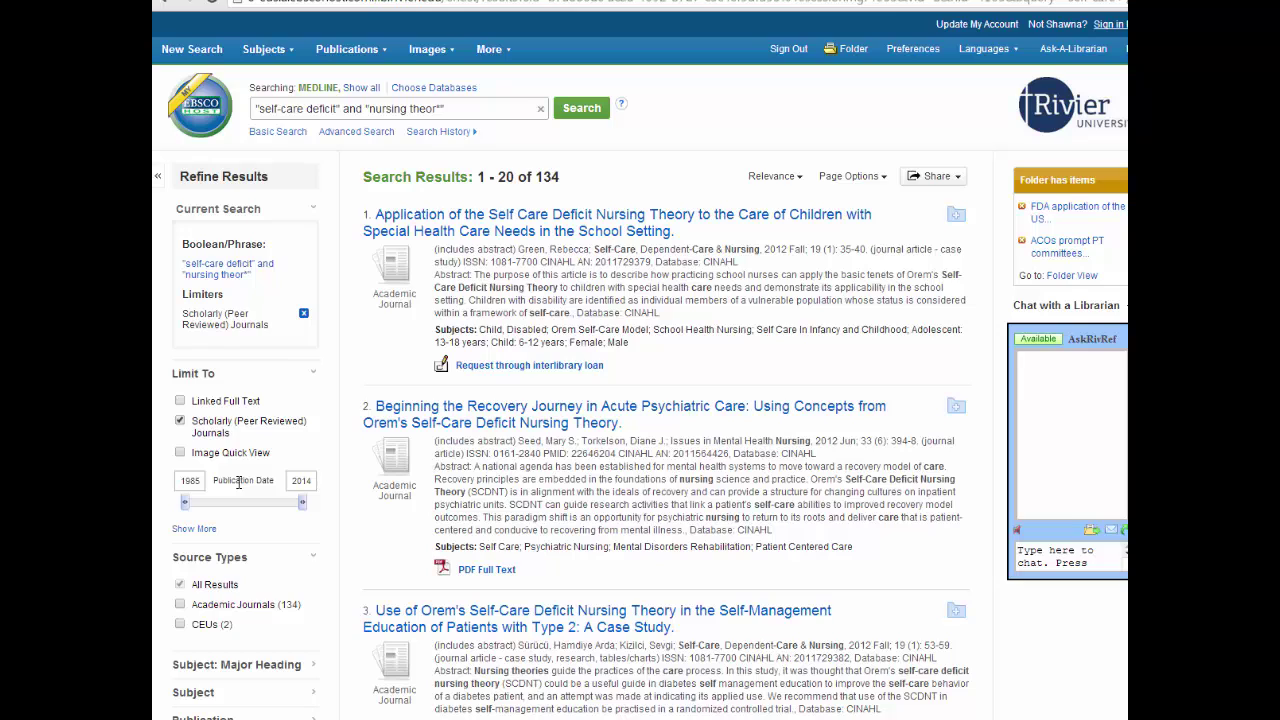
scroll(239, 483, down, 2)
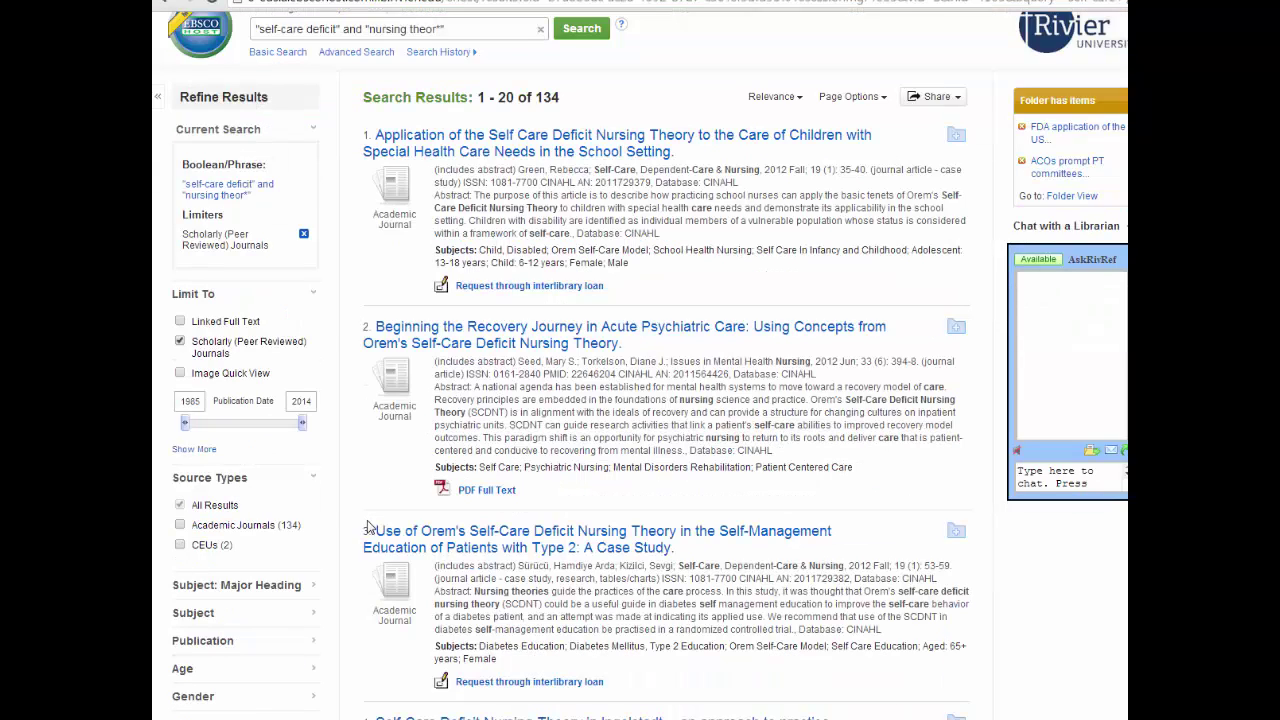
scroll(358, 490, down, 3)
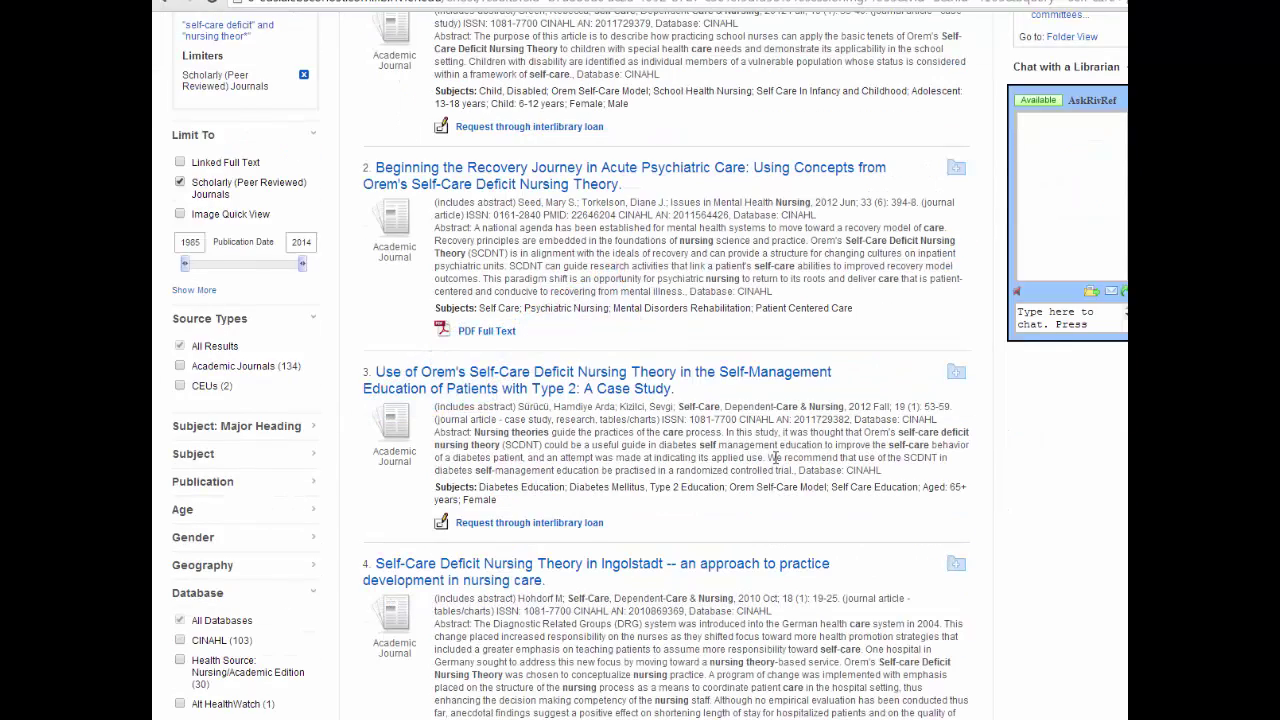
scroll(775, 457, up, 3)
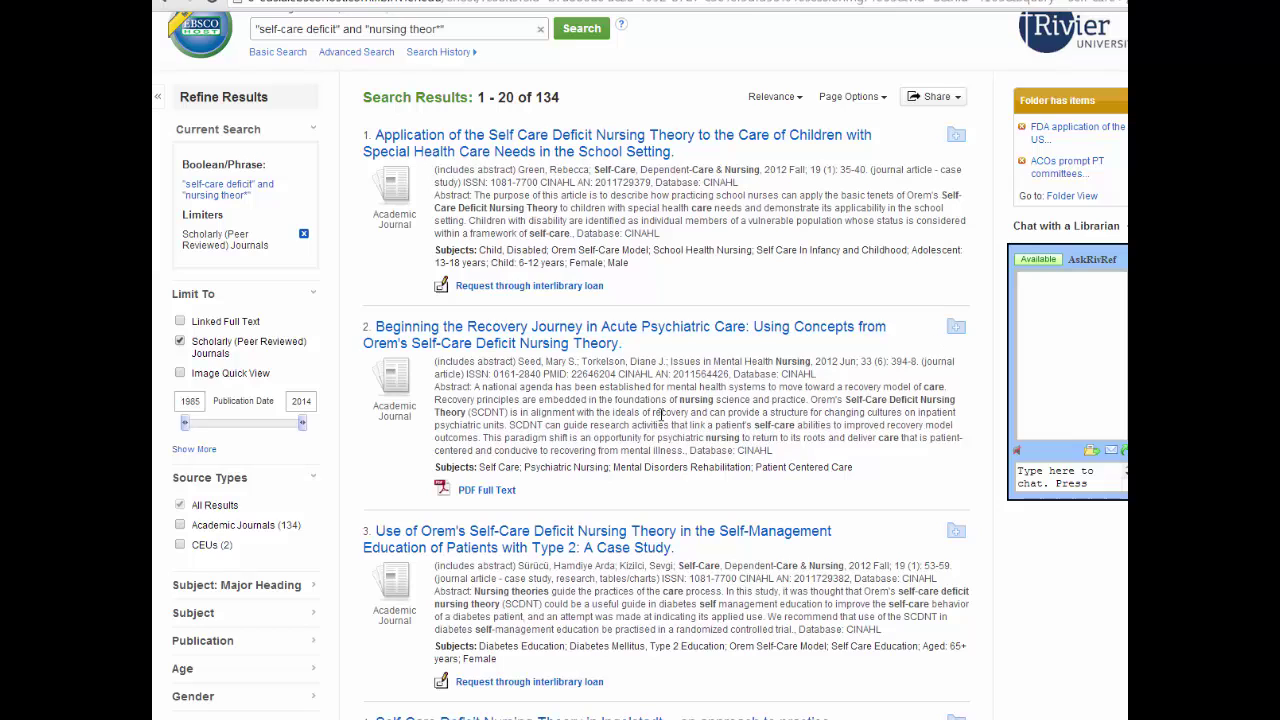
drag(436, 168, 692, 261)
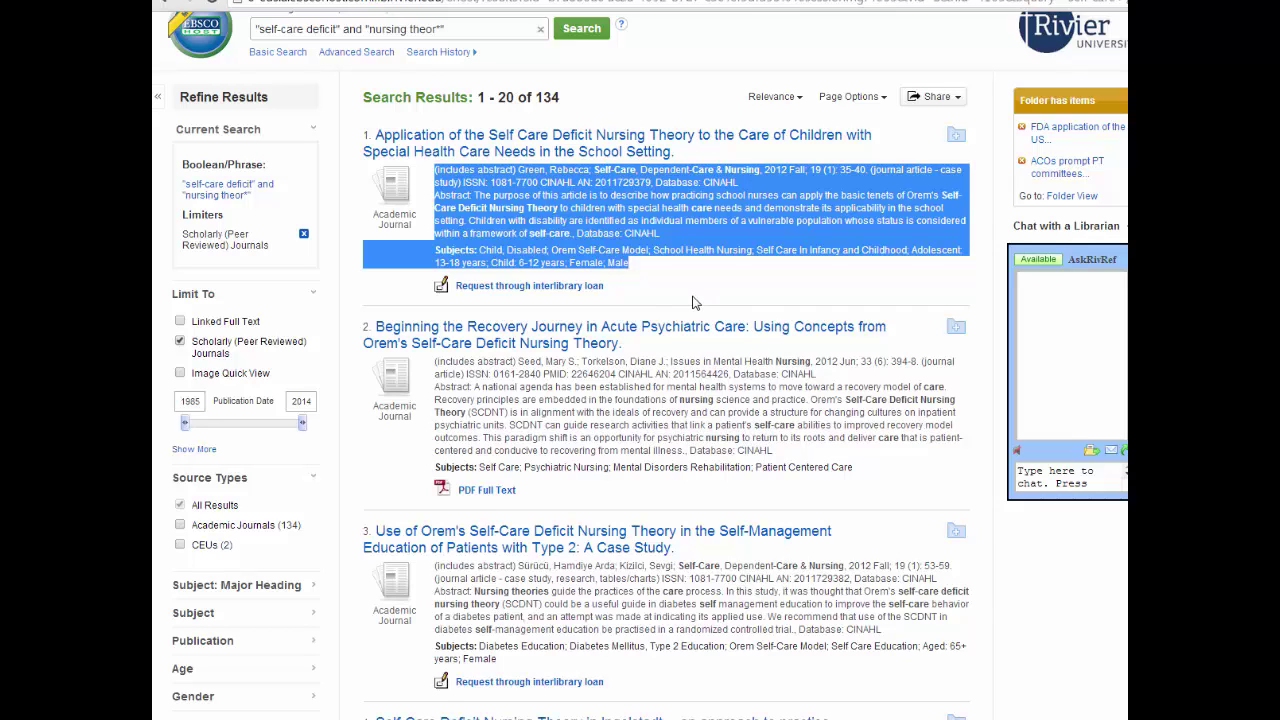
Add result 2, 'Beginning the Recovery Journey in Acute Psychiatric Care', to the folder
click(694, 302)
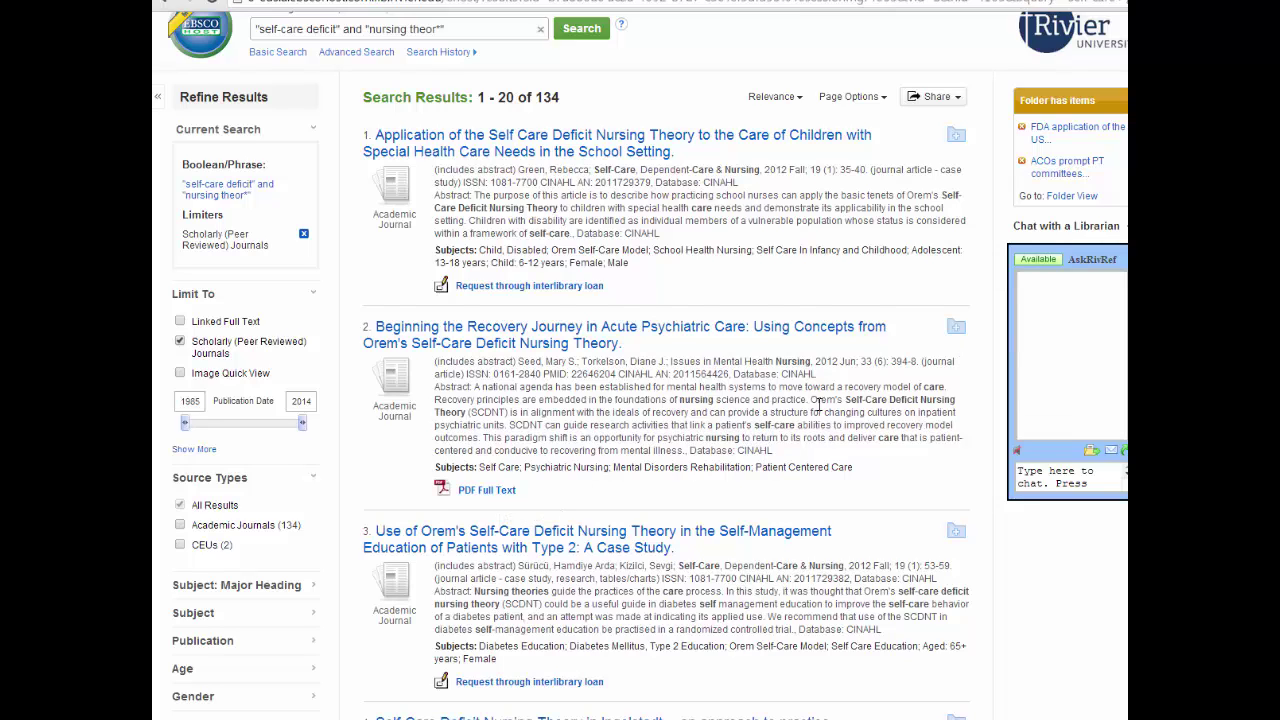
click(957, 333)
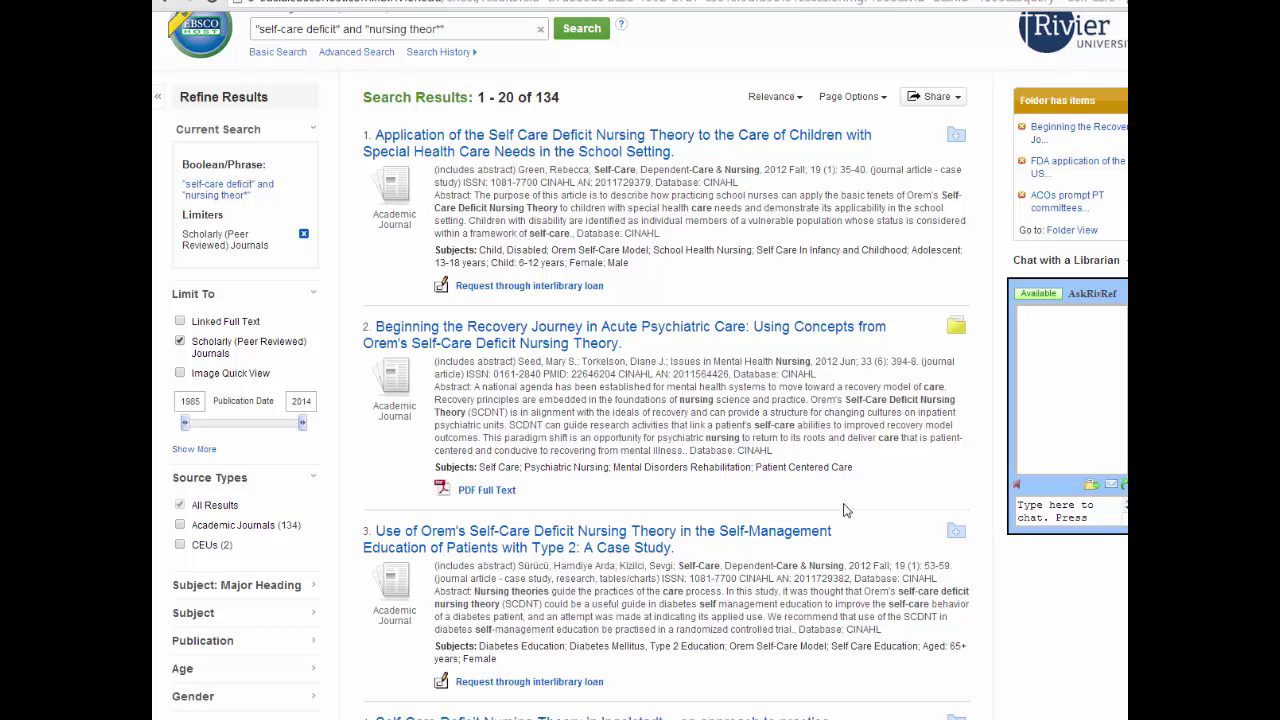
scroll(843, 511, up, 2)
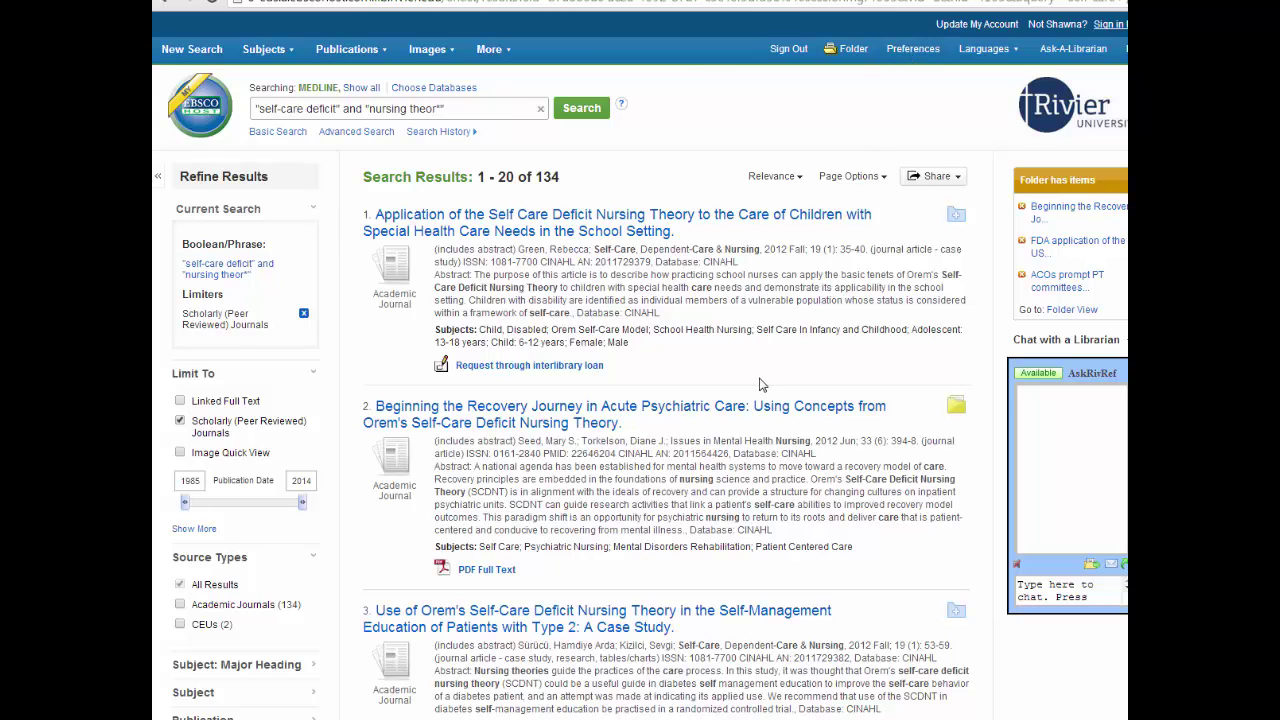
scroll(758, 384, down, 8)
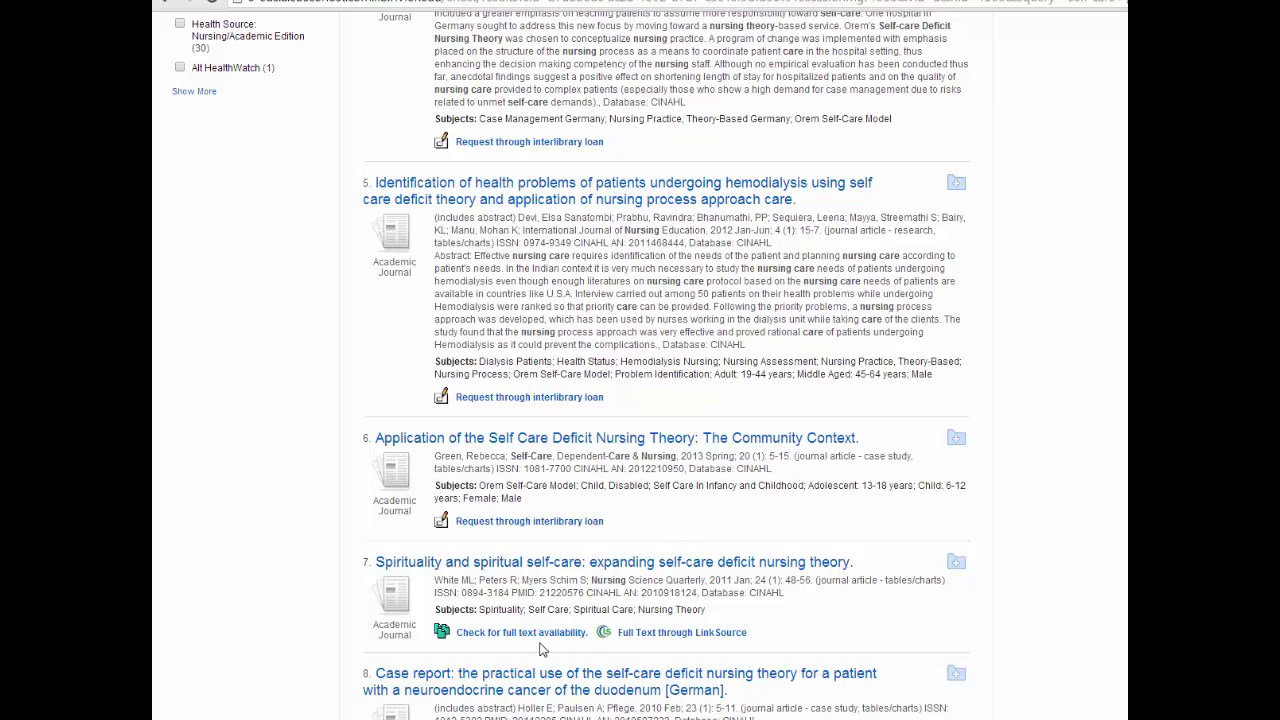
click(531, 638)
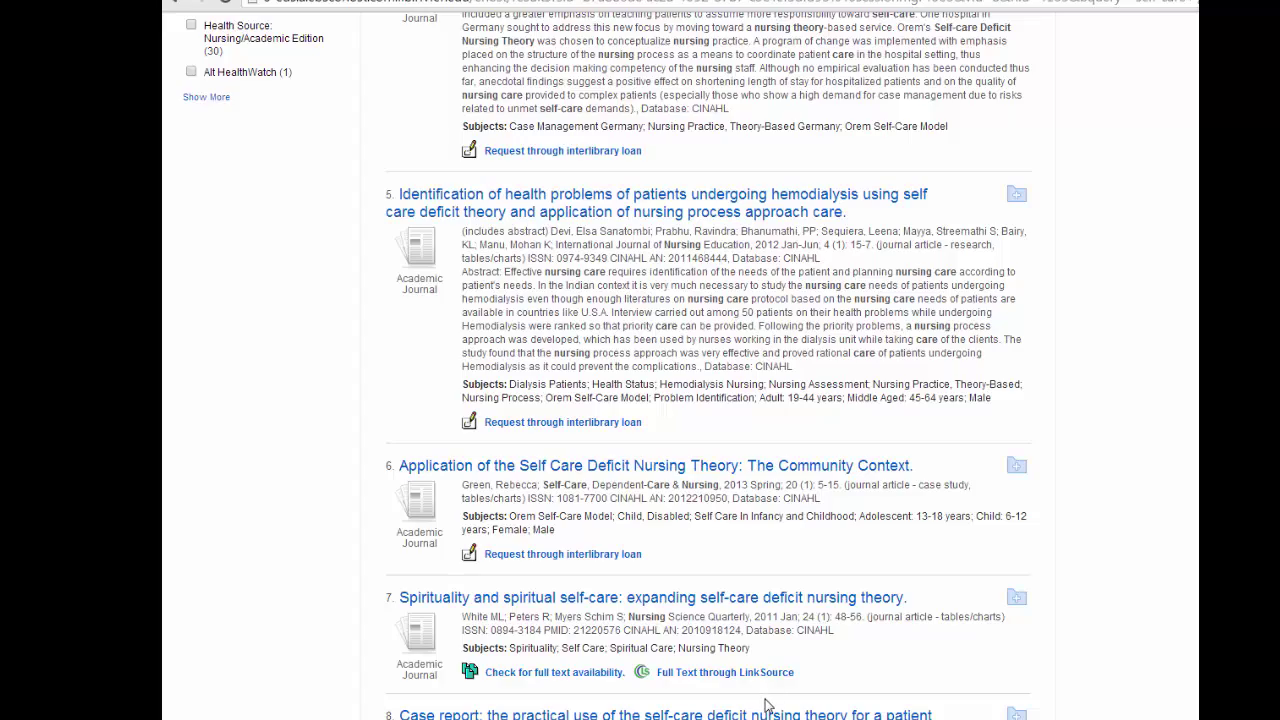
scroll(840, 712, up, 3)
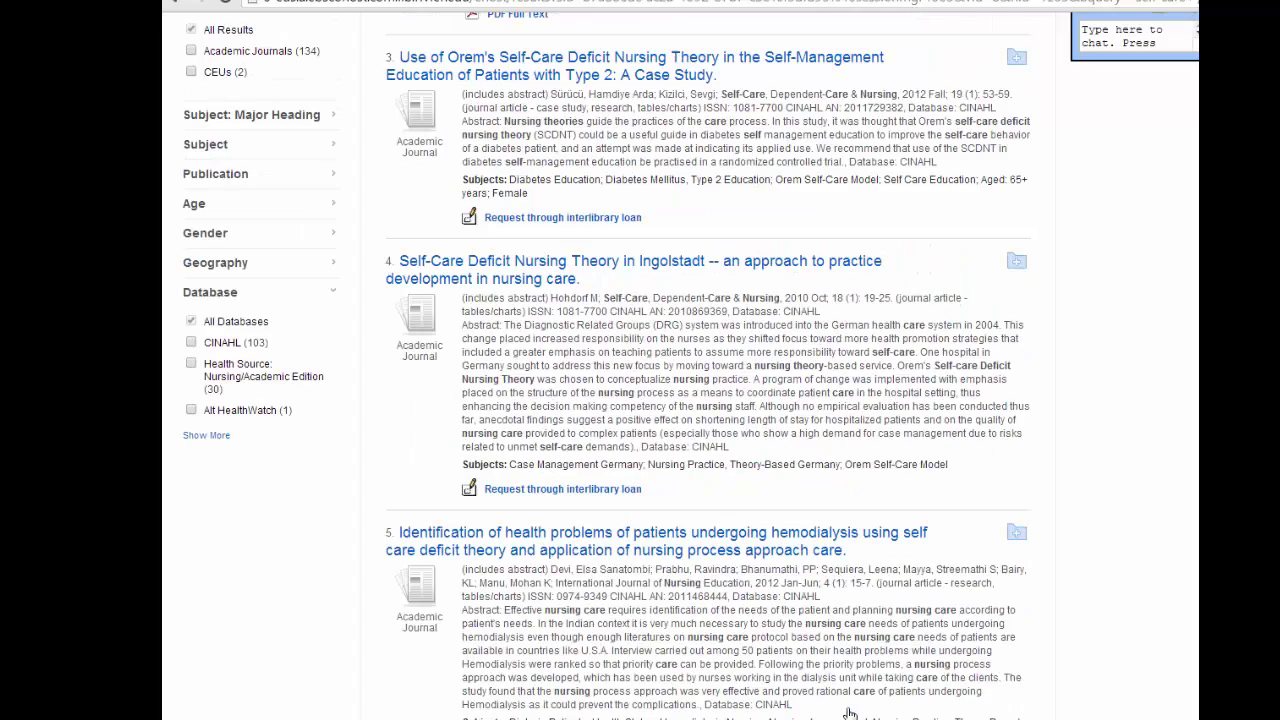
scroll(846, 712, up, 3)
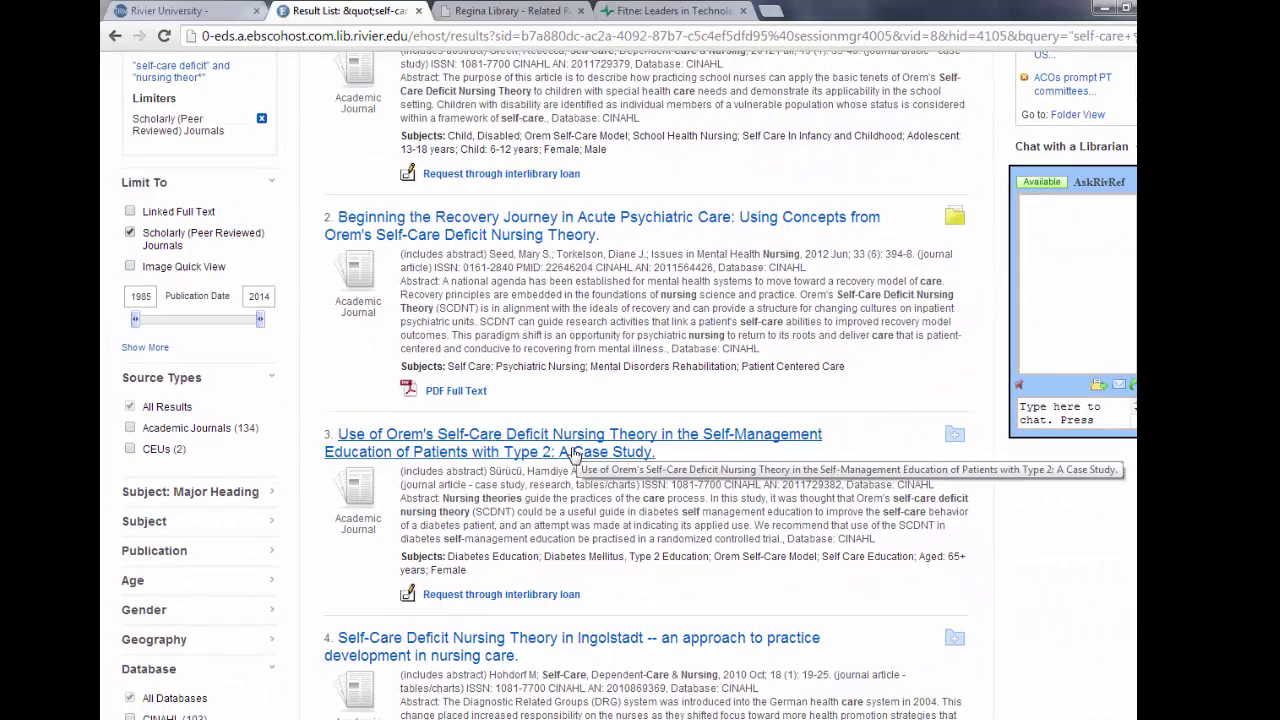
click(572, 452)
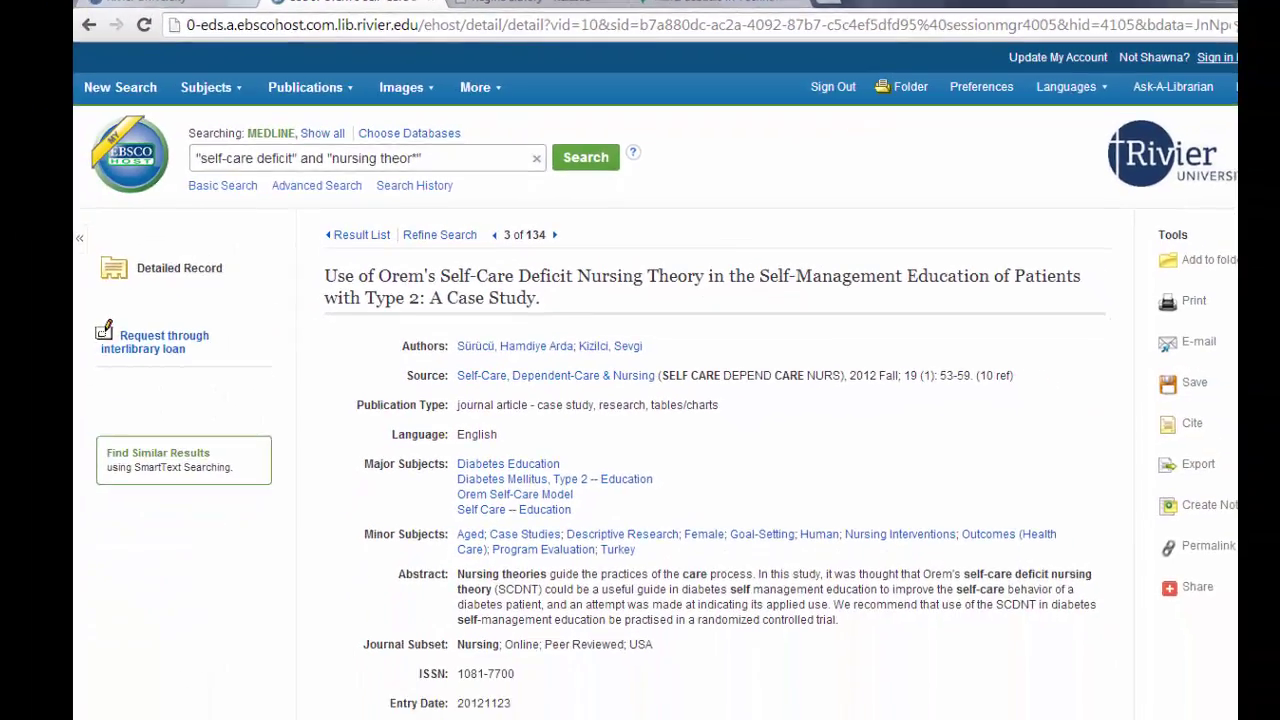
key(alt+Left)
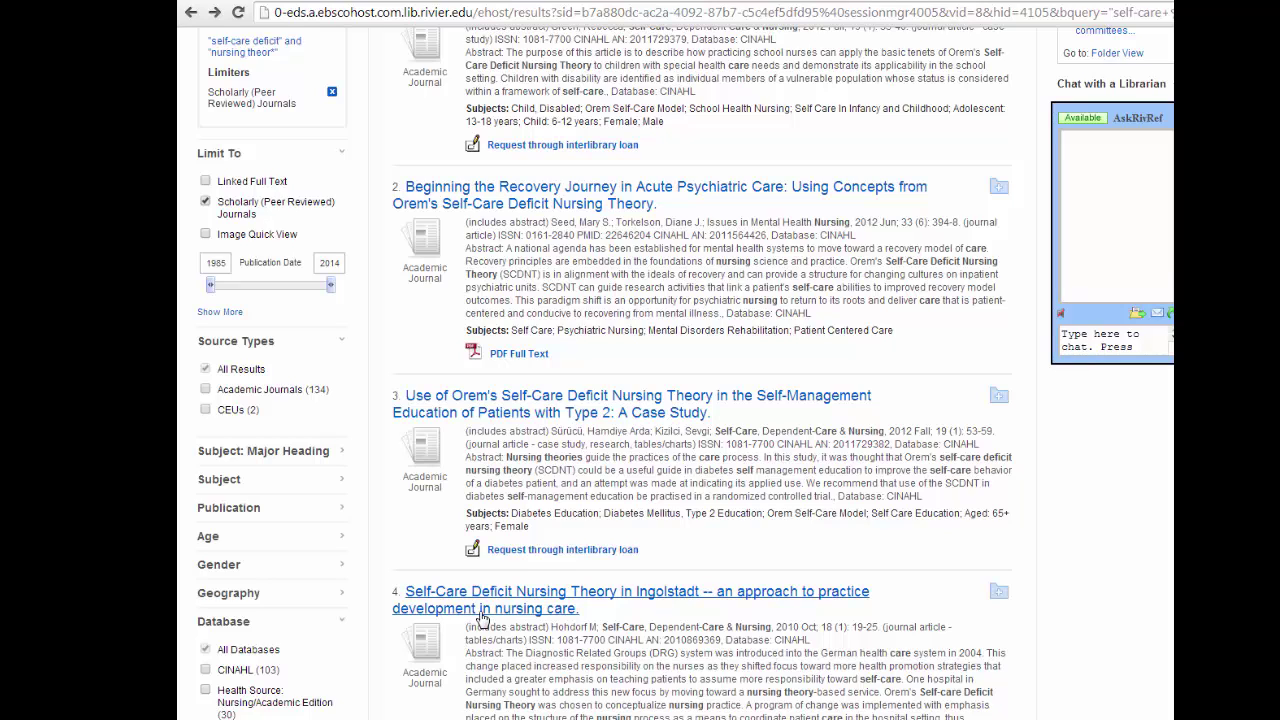
Request result 3 through interlibrary loan, signing in to RivILL with the account username and password
click(562, 550)
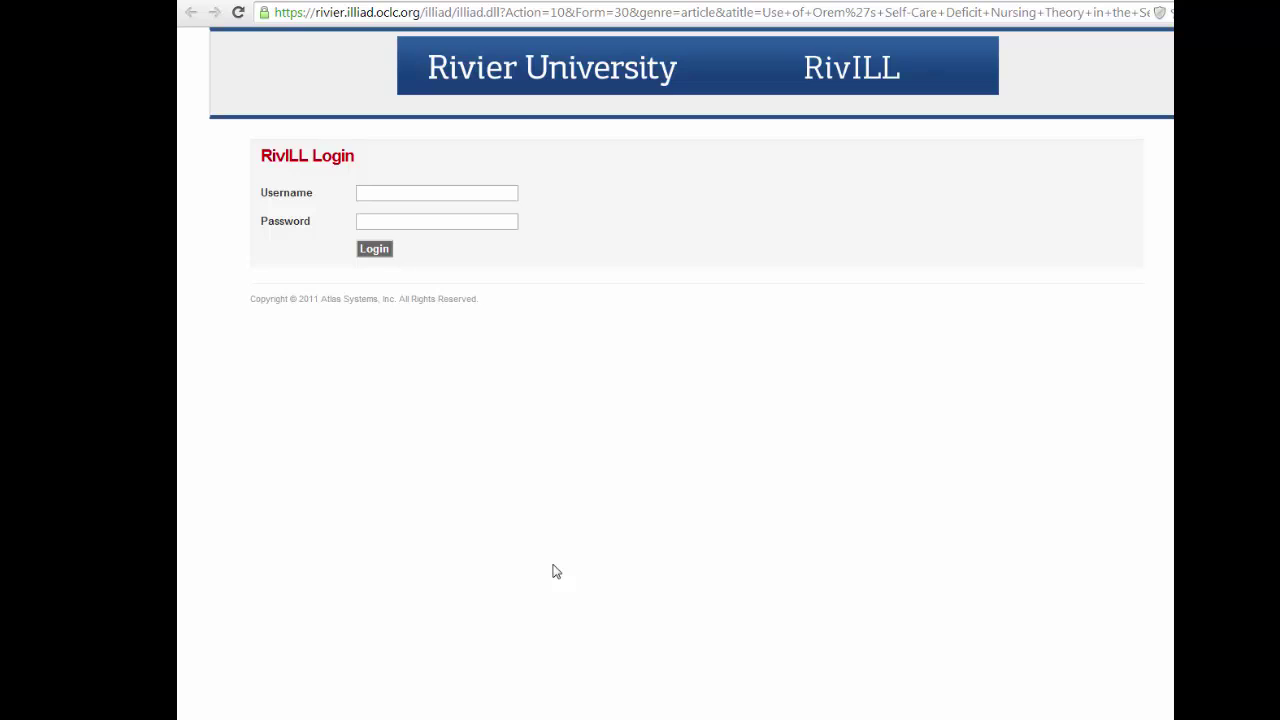
click(452, 194)
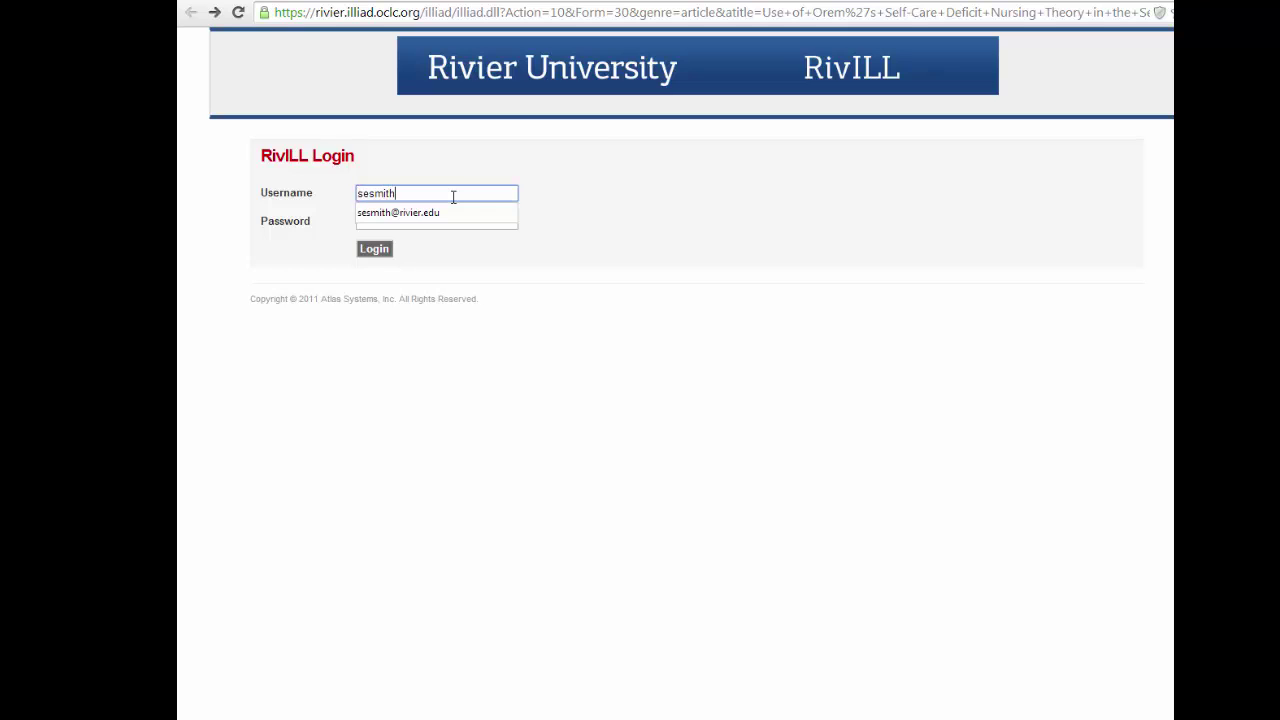
key(Tab)
text(•••••••••••)
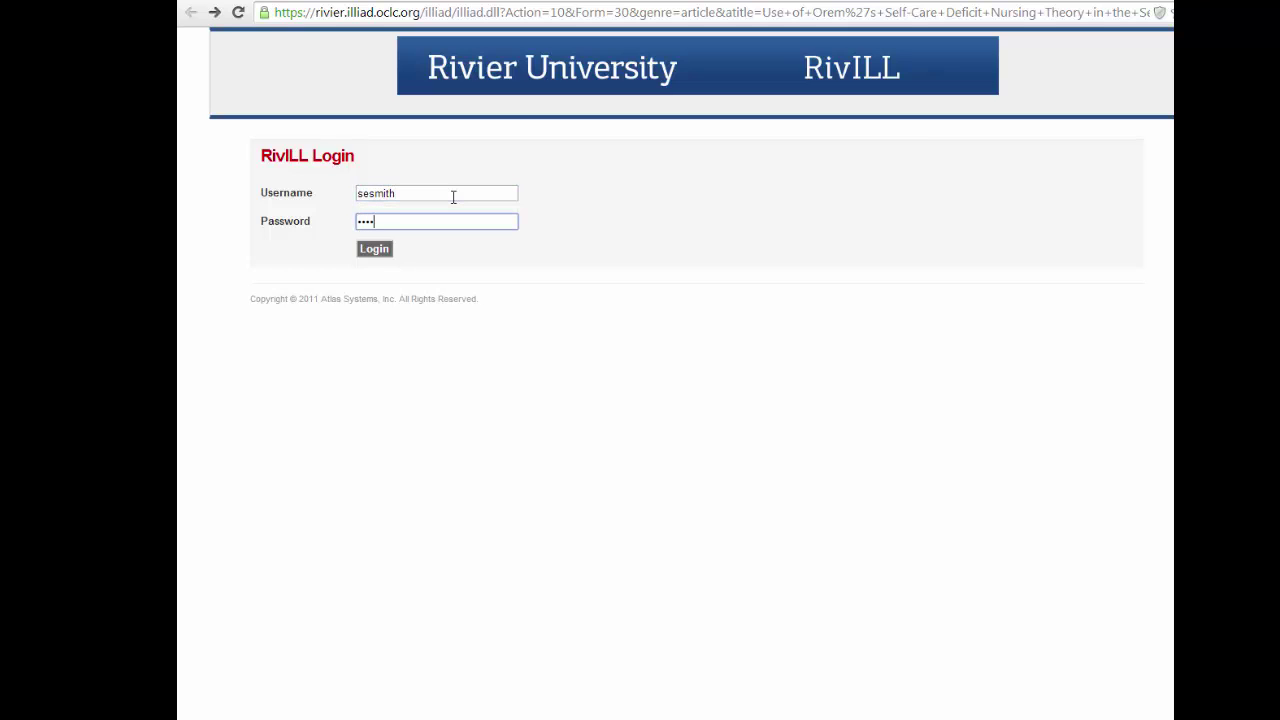
text(•)
key(Return)
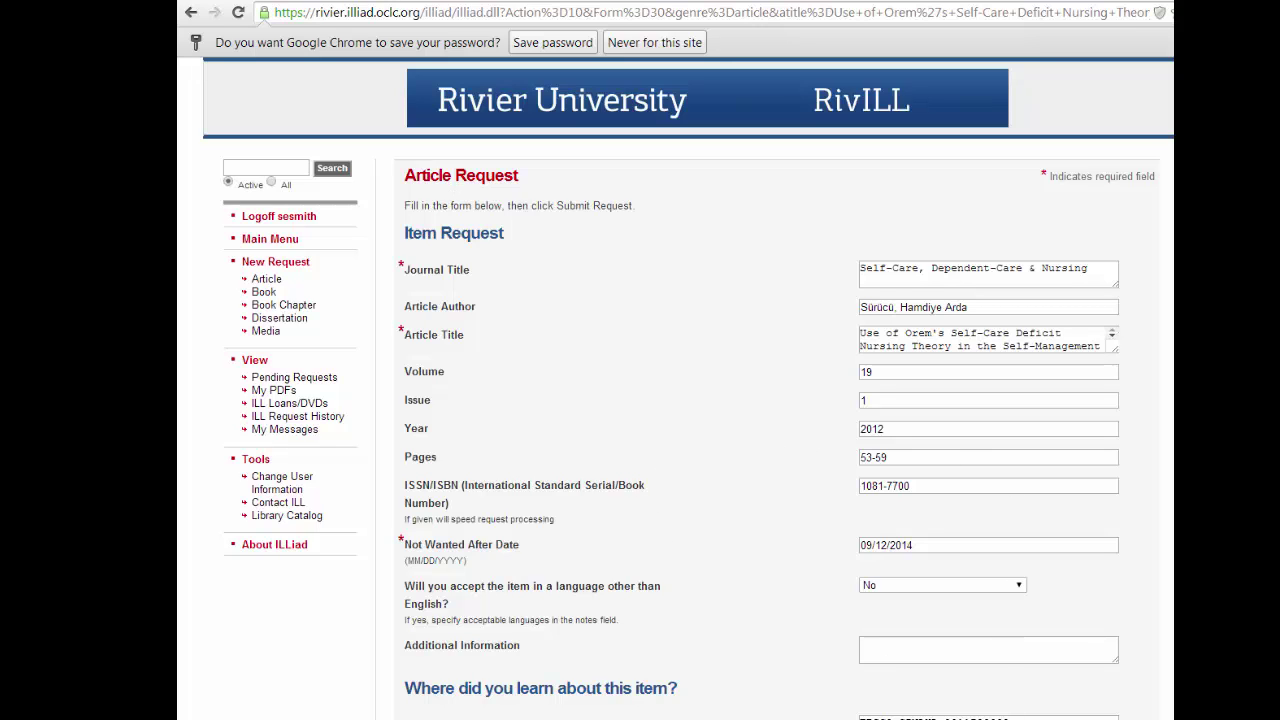
scroll(687, 400, down, 3)
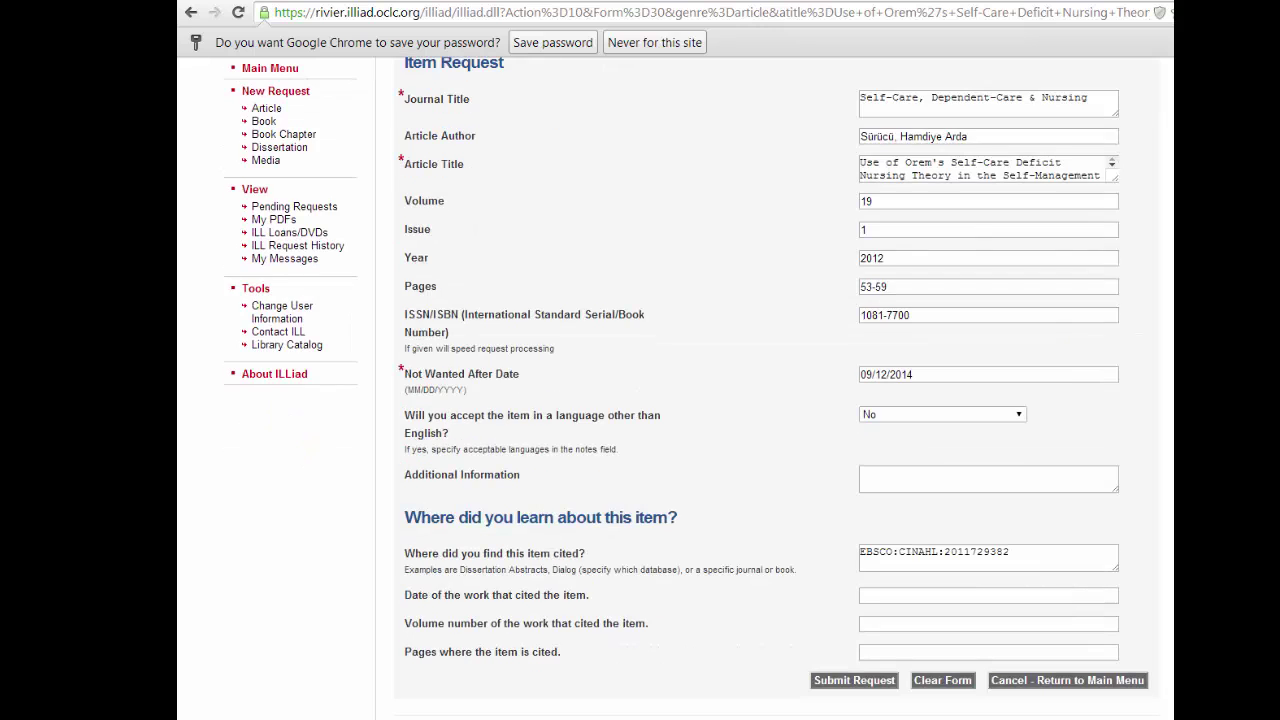